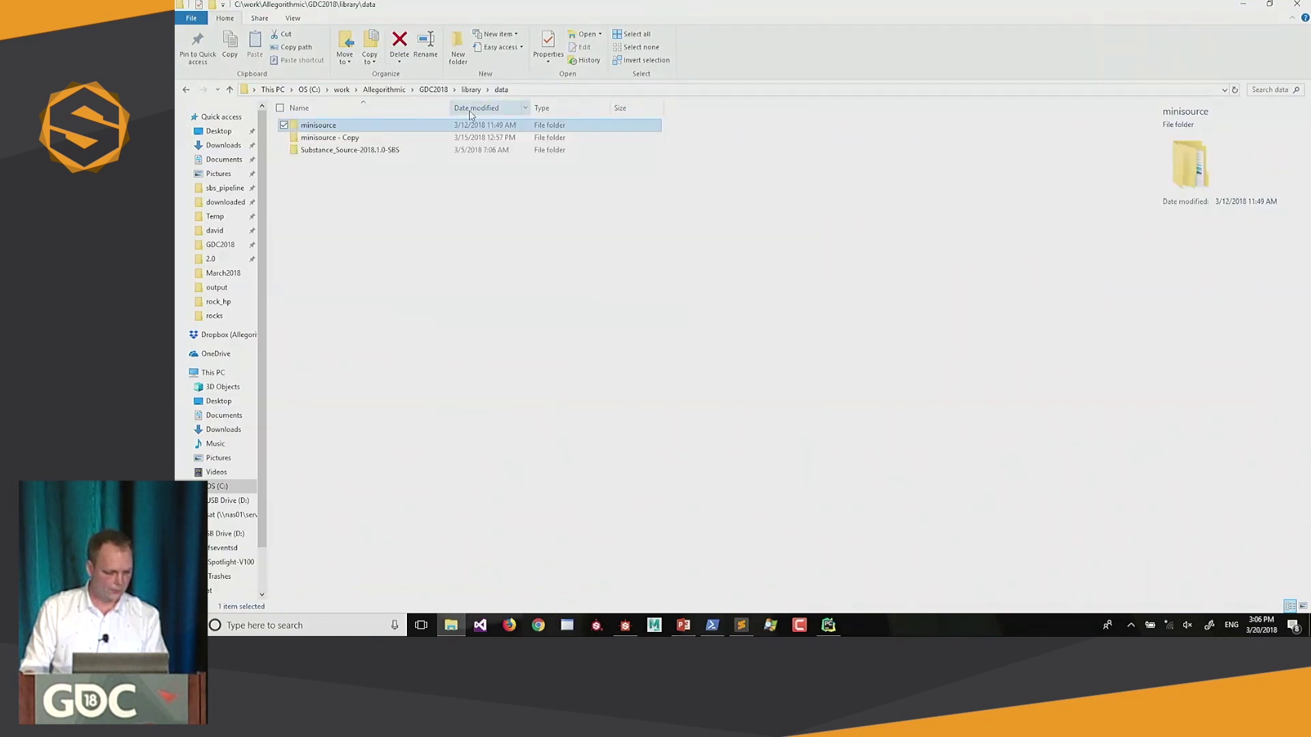
Step: Browse to library > output > minisource > Fabric > climbing_rope to check the built material
click(478, 90)
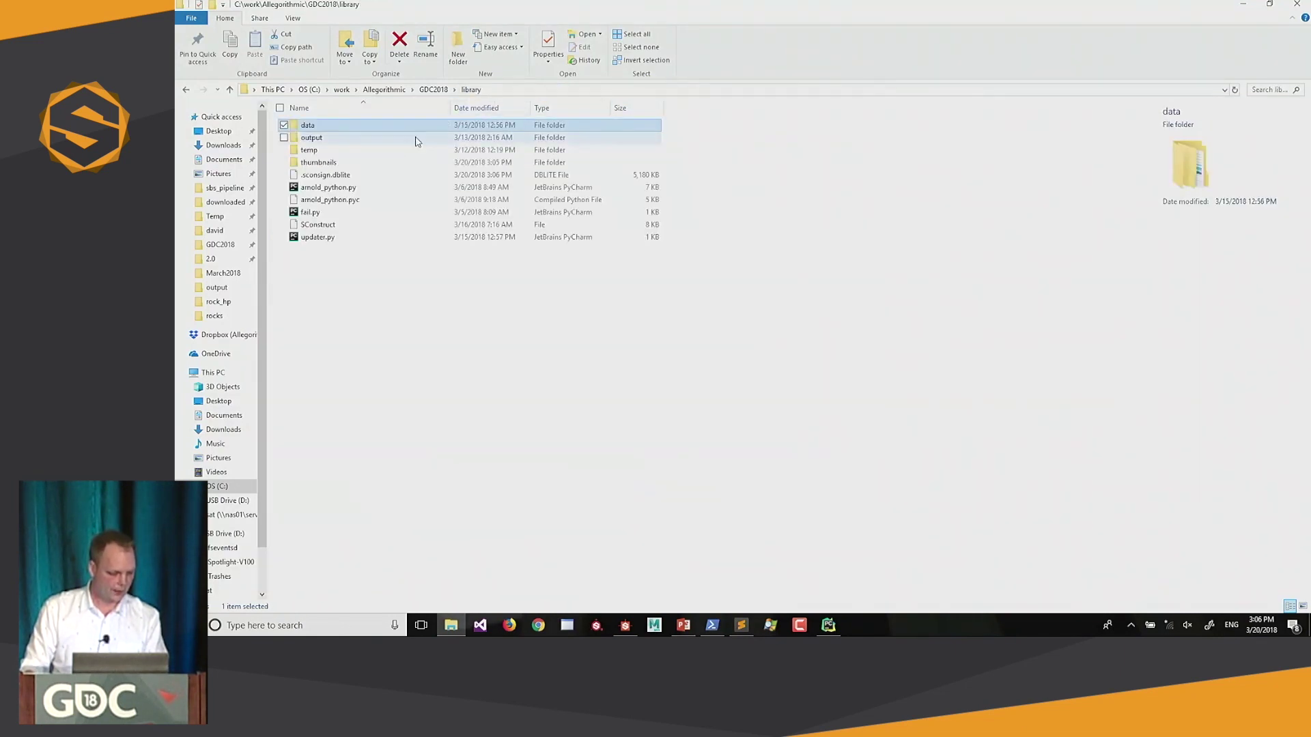
double_click(390, 138)
double_click(353, 127)
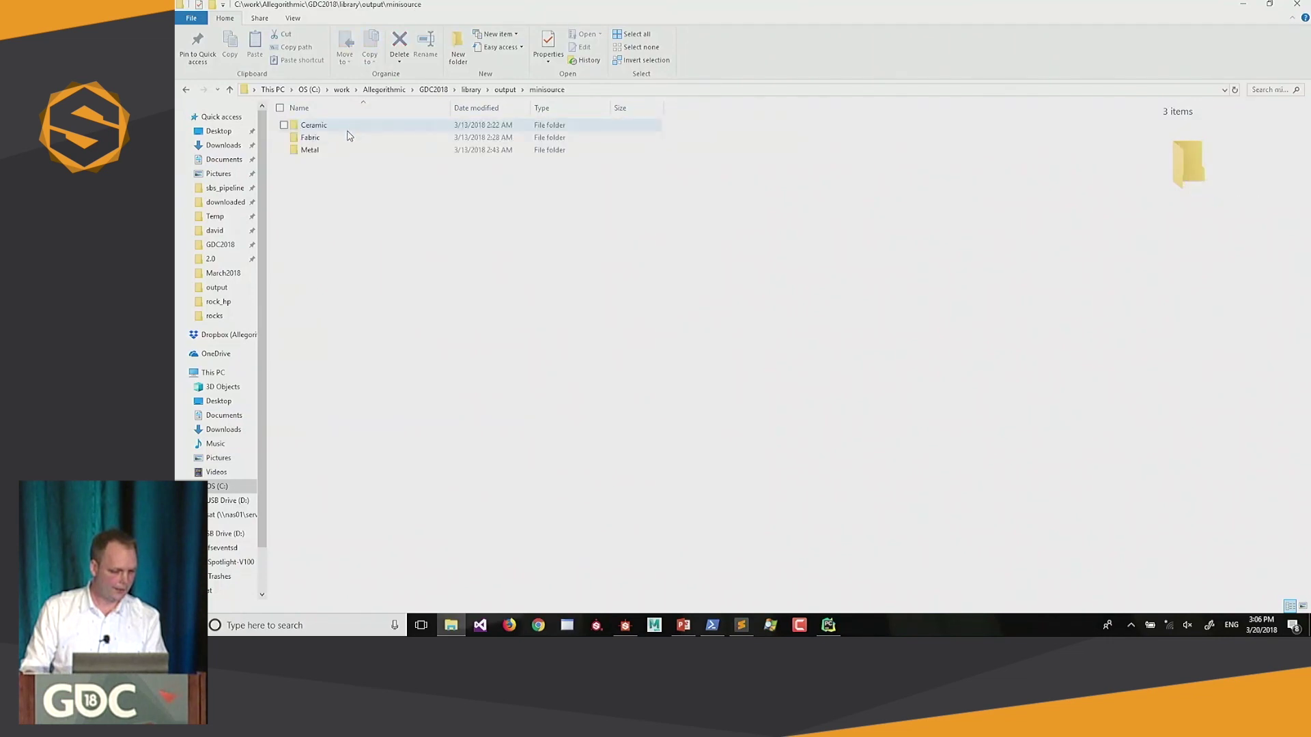
double_click(336, 141)
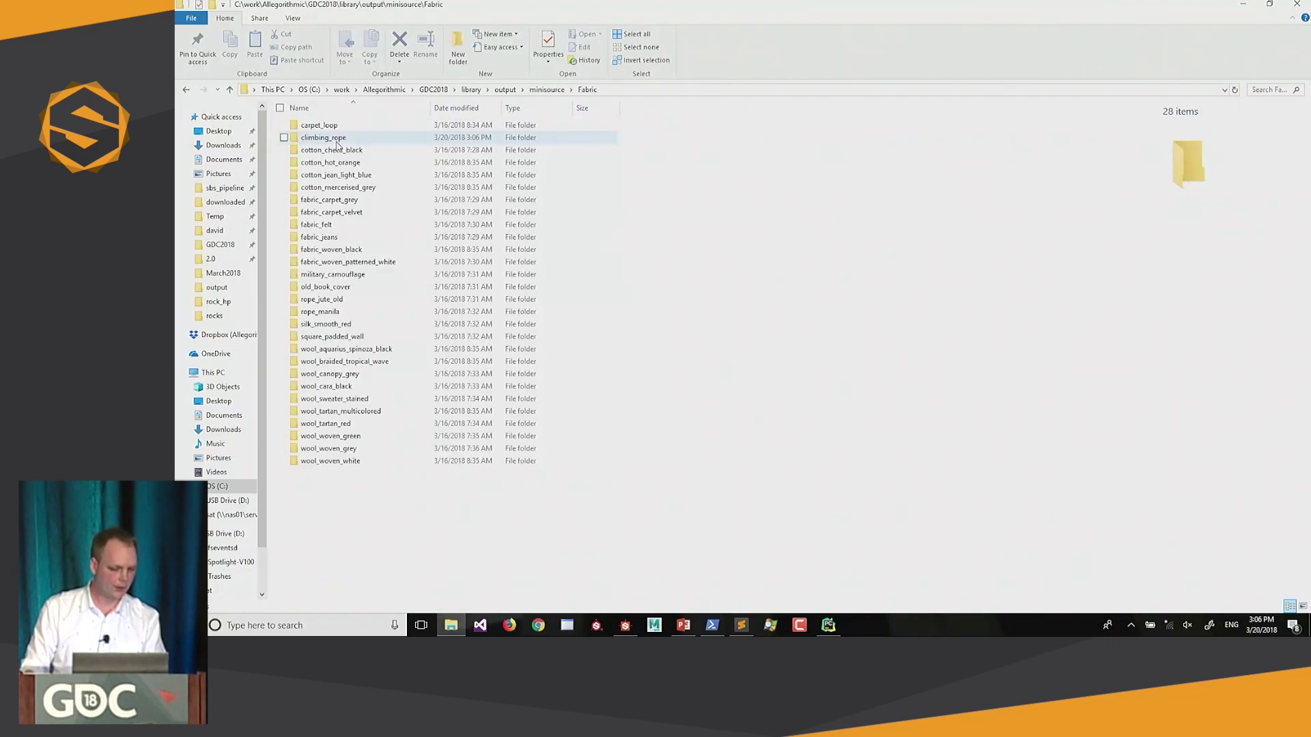
double_click(338, 138)
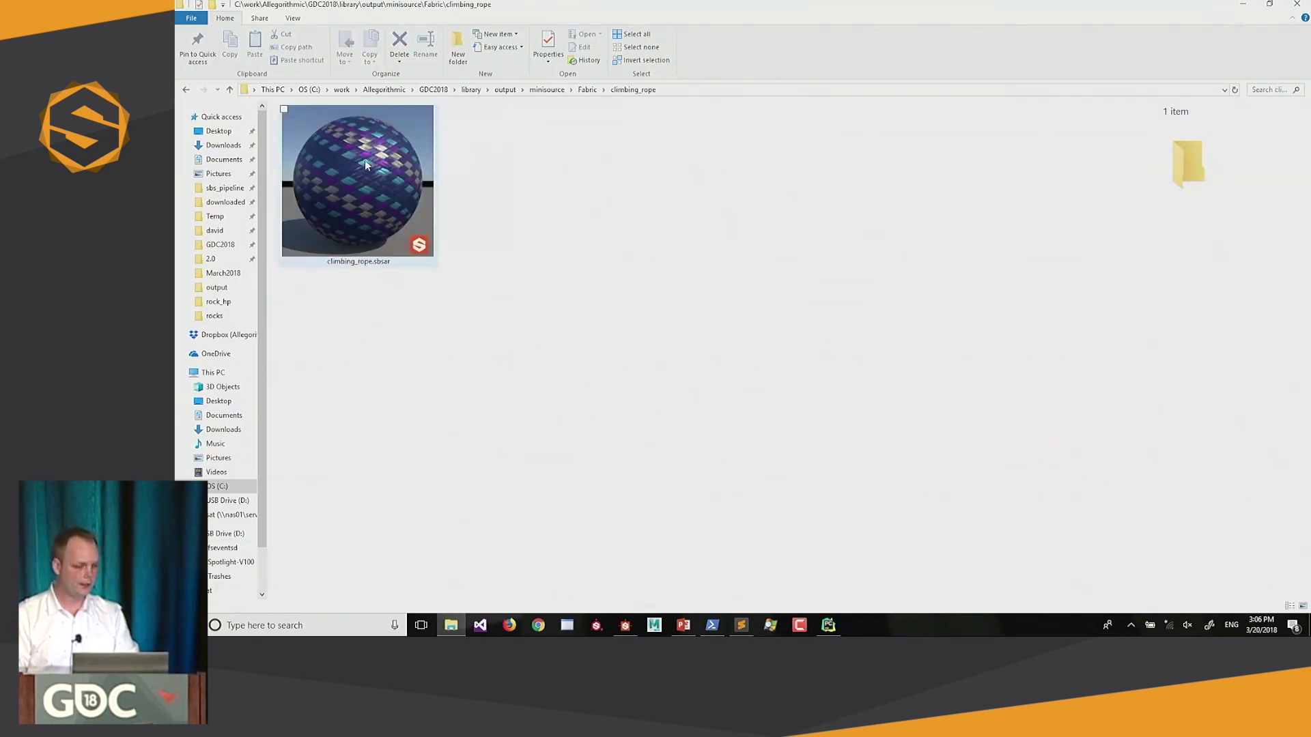
Step: Back up to library, open output > minisource > Ceramic, then bring the PowerShell build log forward
click(547, 93)
click(507, 93)
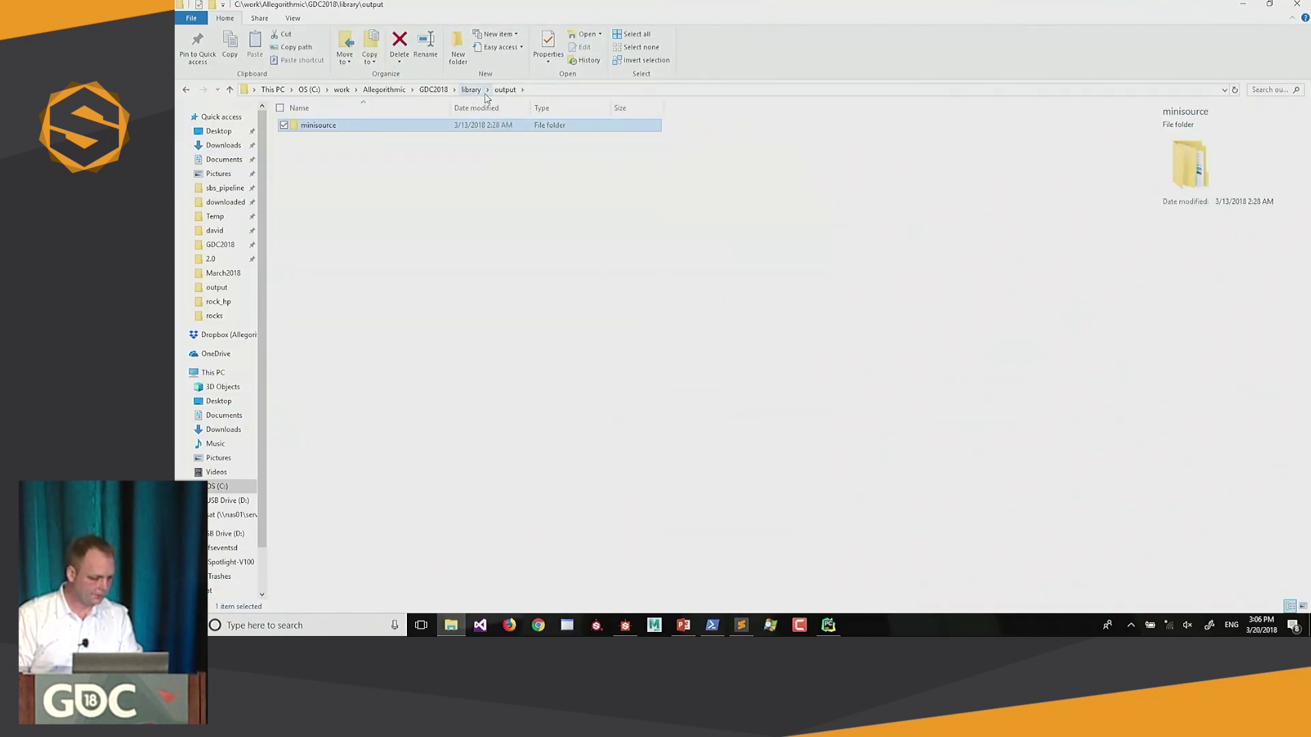
click(471, 91)
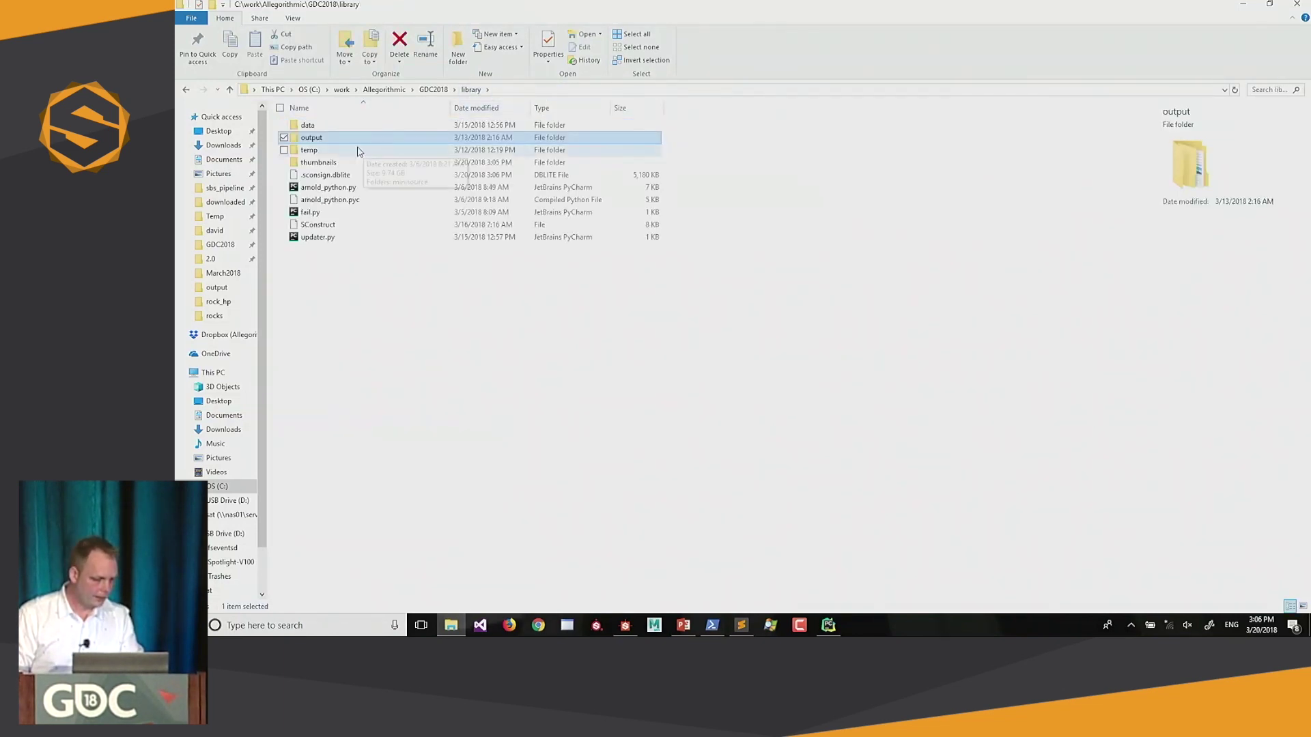
double_click(350, 137)
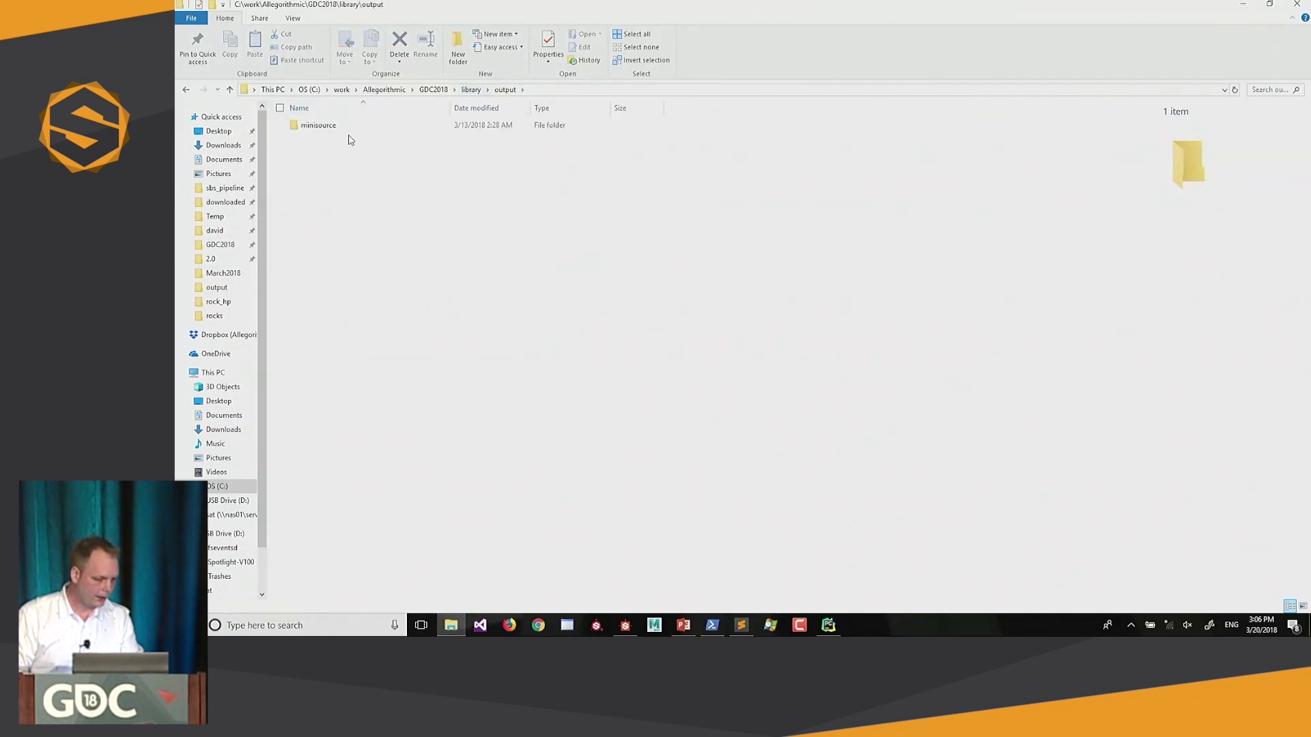
double_click(348, 129)
double_click(350, 128)
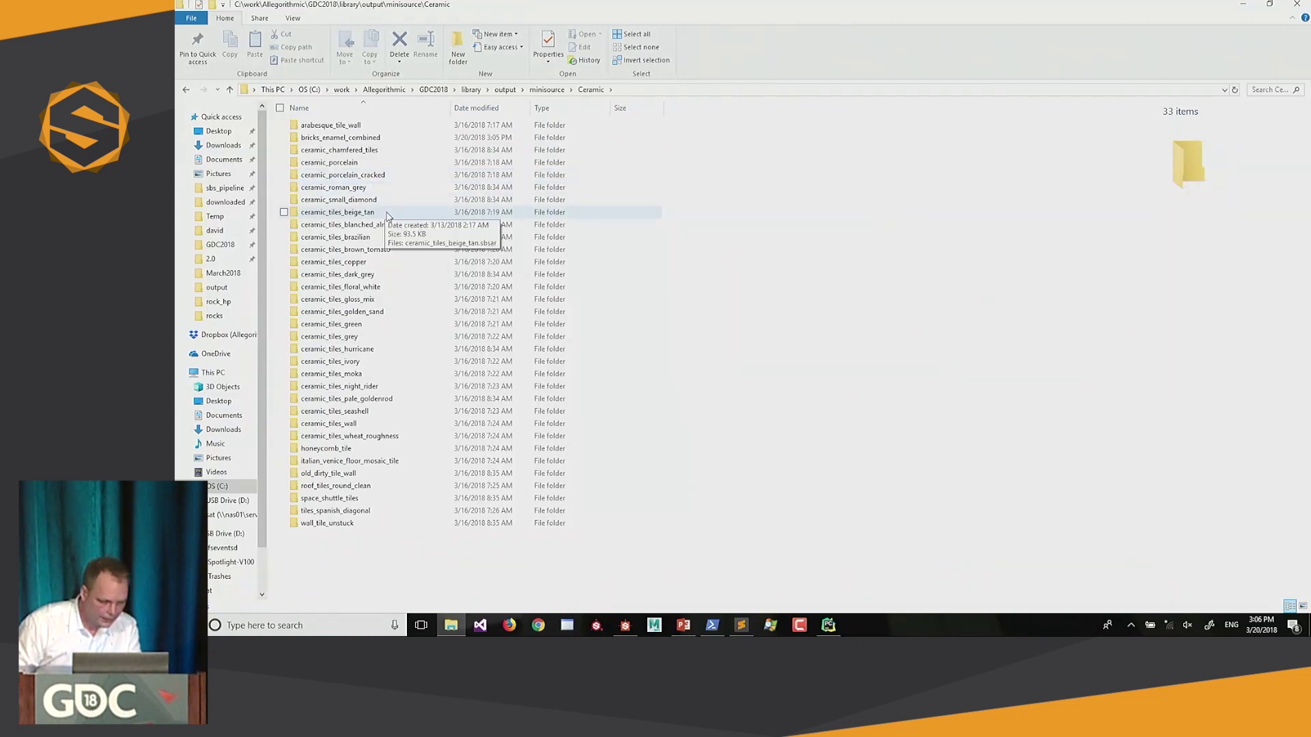
key(alt+Tab)
scroll(399, 277, up, 10)
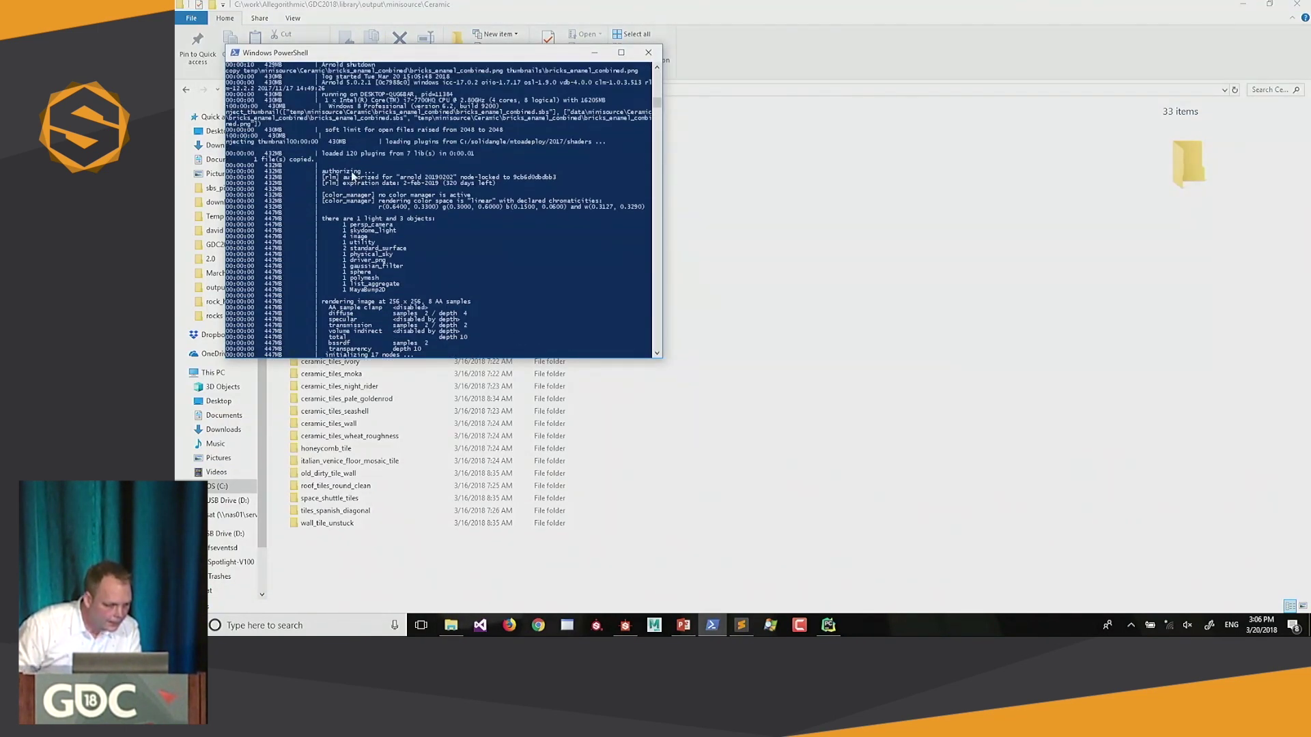
Step: Scroll back through the PowerShell render log, then open bricks_enamel_combined in the Ceramic folder
scroll(352, 175, up, 2)
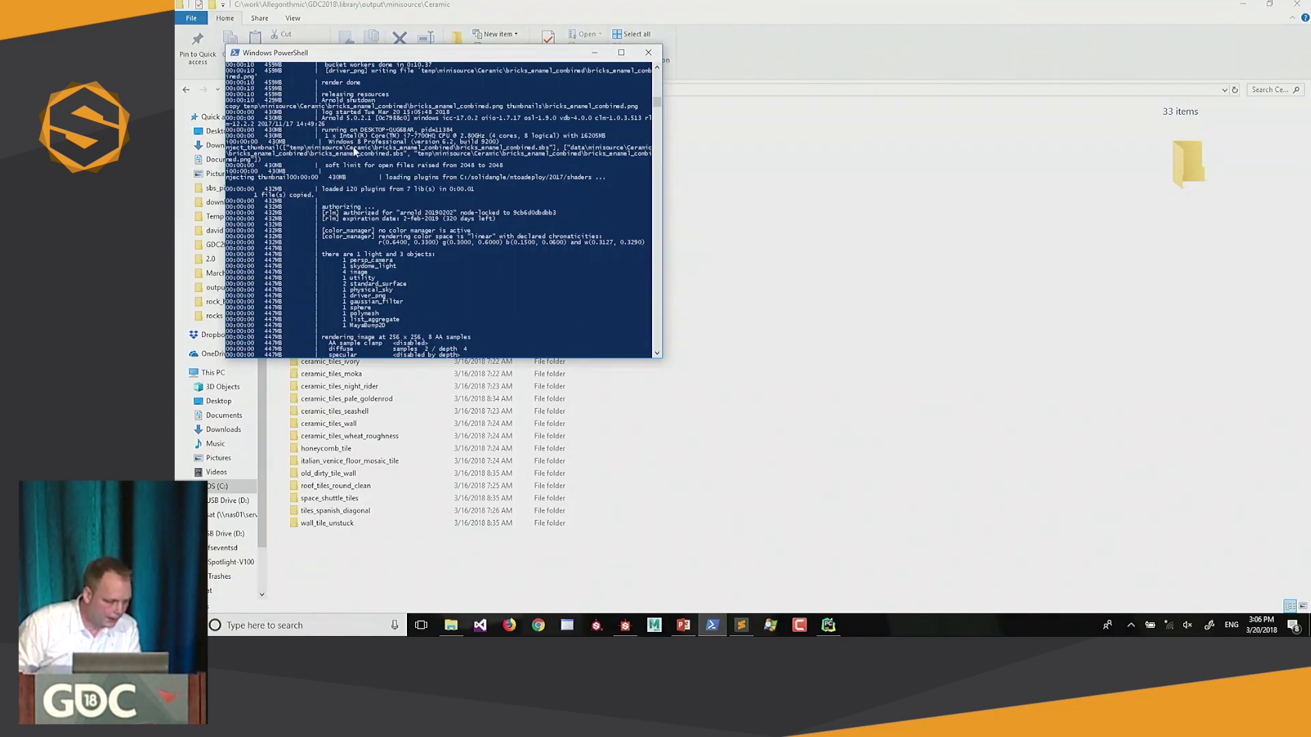
key(alt+Tab)
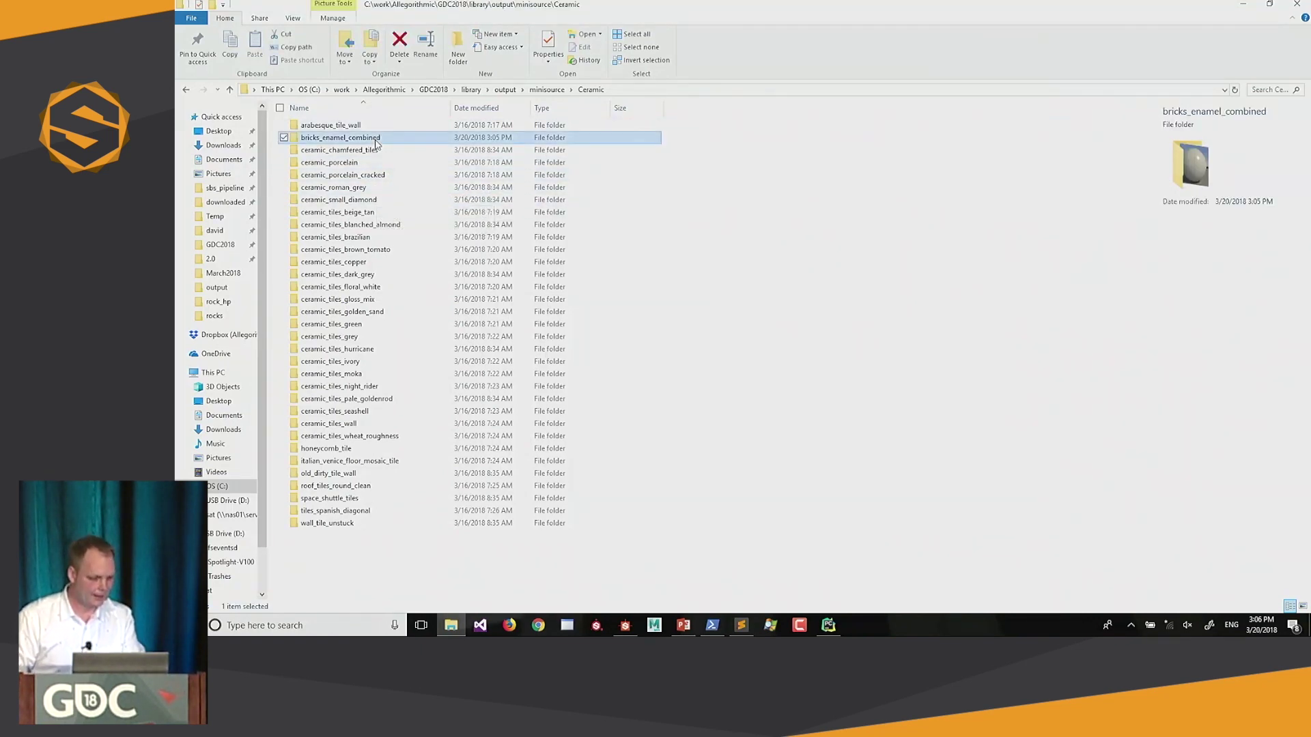
double_click(342, 137)
Step: Read bricks_enamel_combined.sbsar's Modified date in its Properties, then close File Explorer
click(309, 139)
right_click(309, 140)
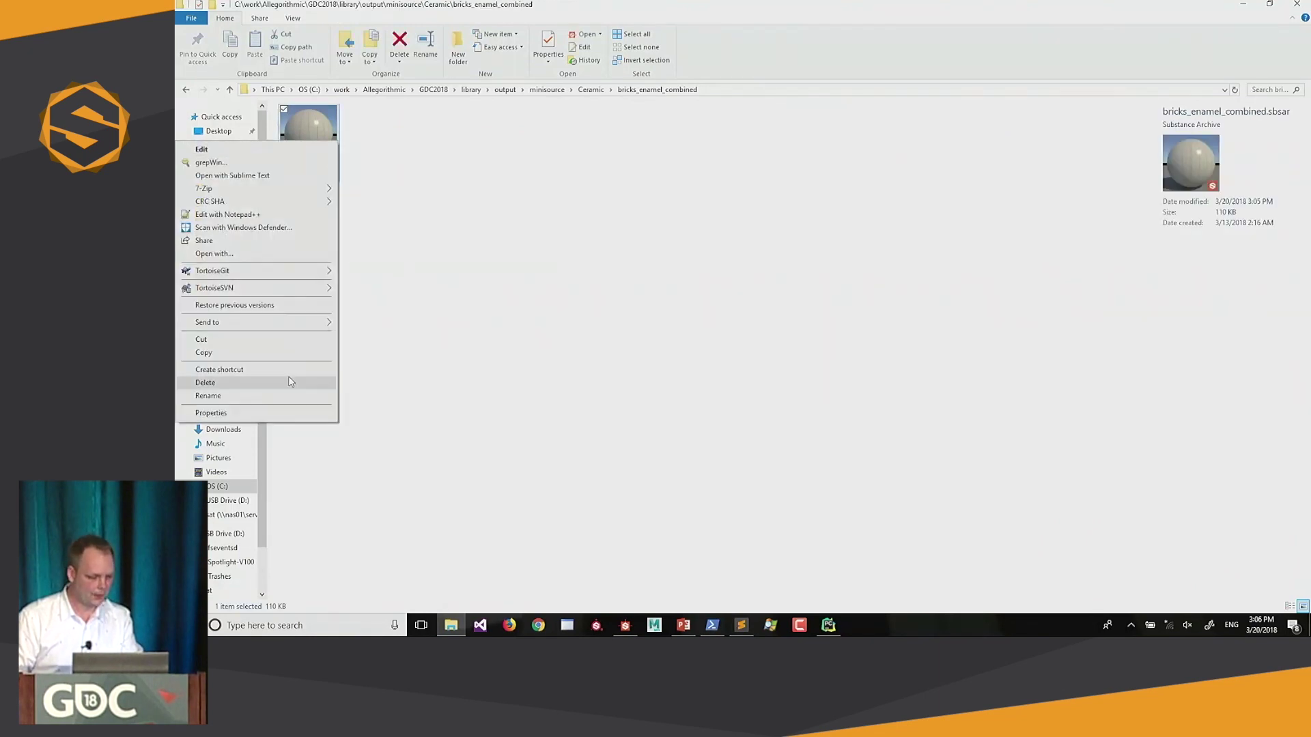
click(260, 415)
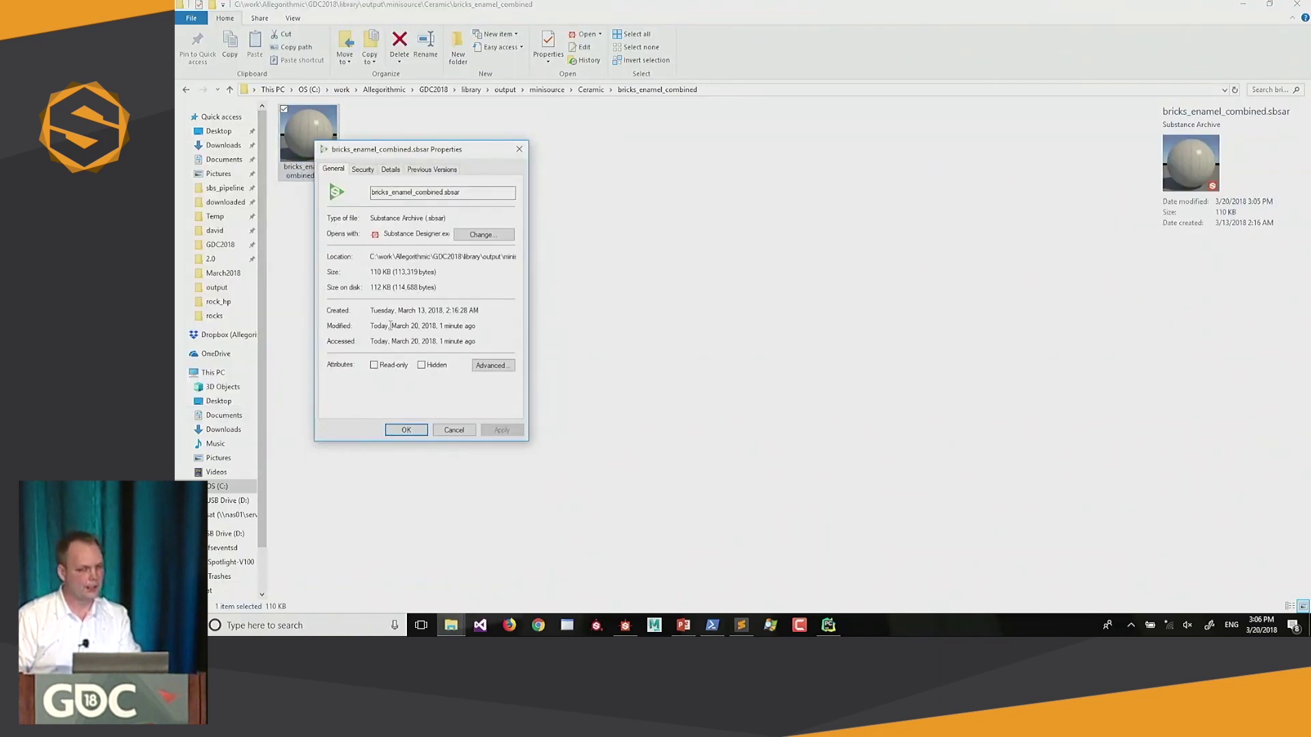
drag(380, 328, 484, 328)
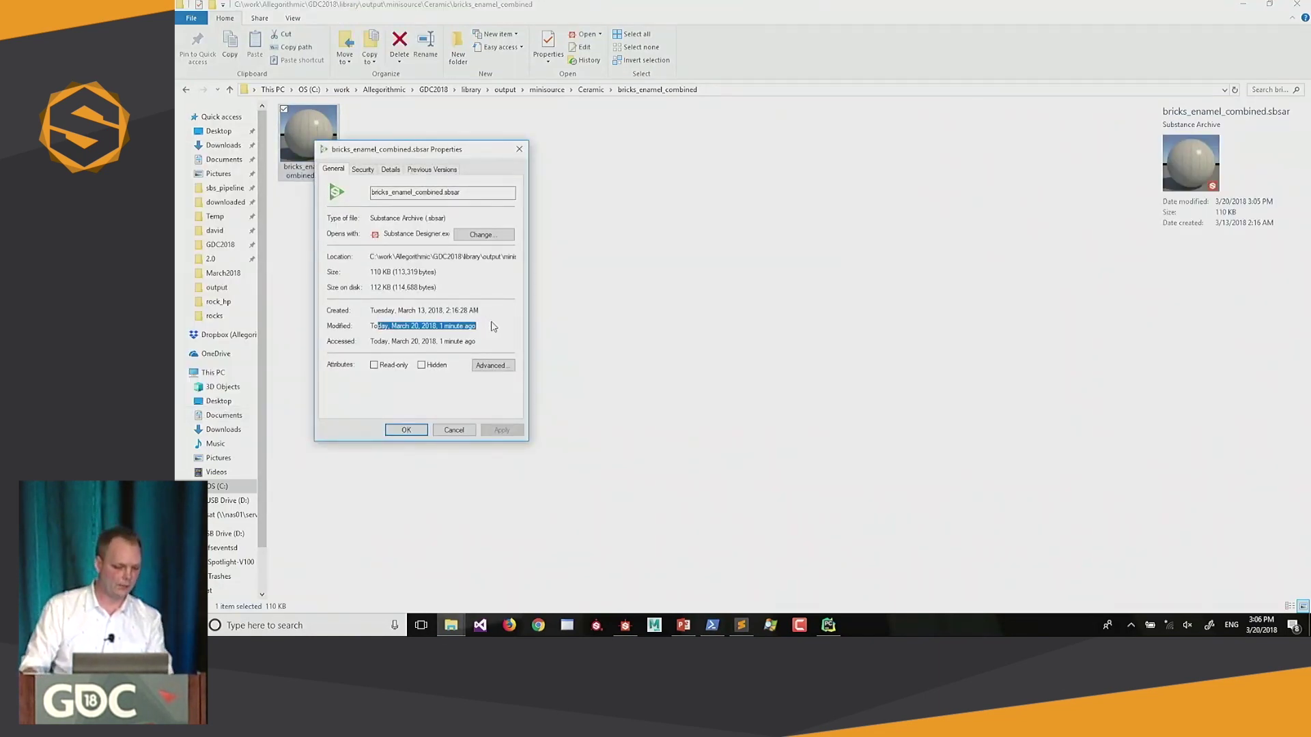
click(519, 149)
click(598, 213)
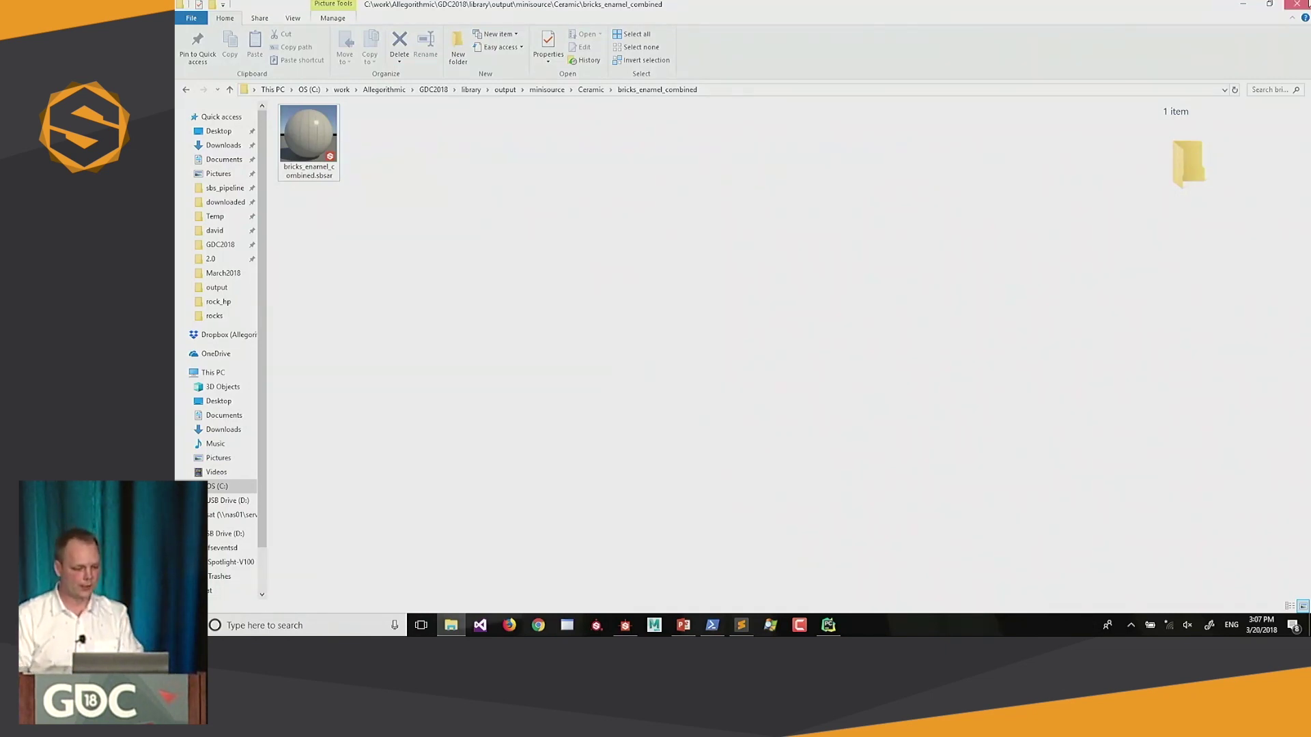
click(1296, 4)
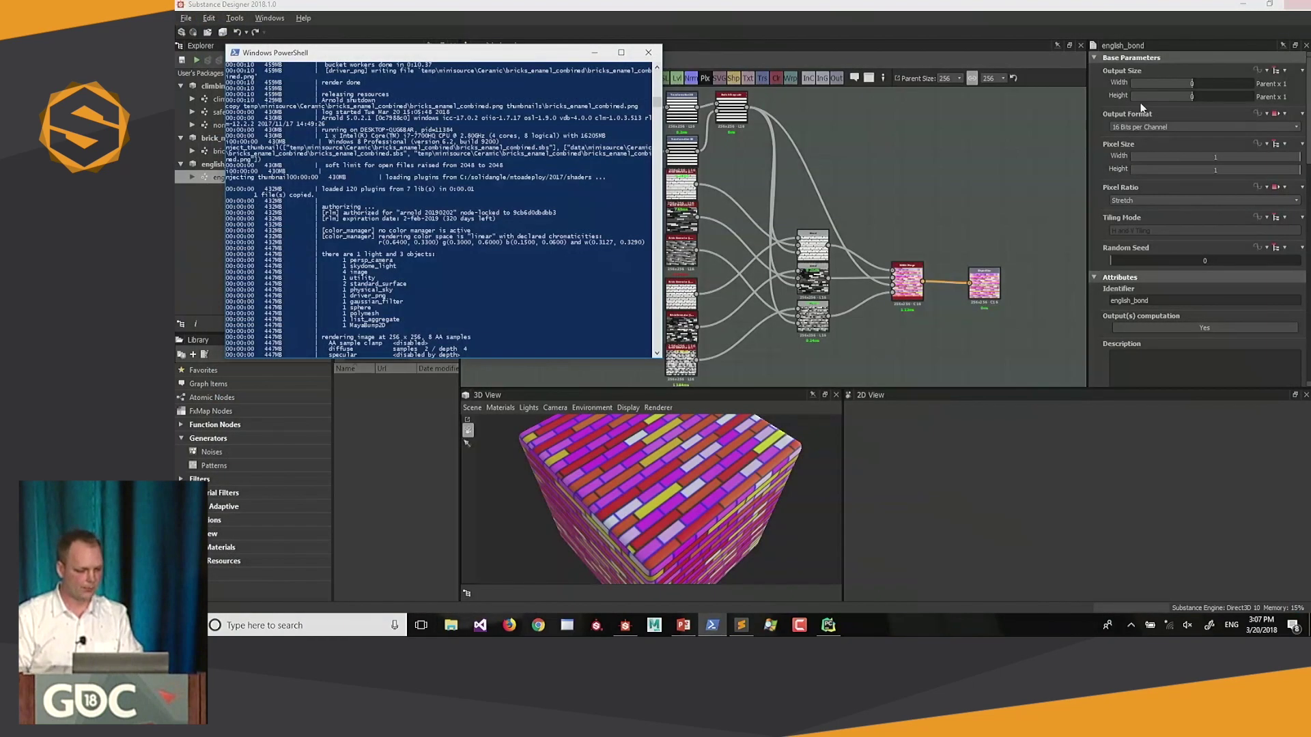
Step: Close PowerShell, minimize Substance Designer, and close the Sublime Text SConstruct window
click(648, 53)
click(1296, 4)
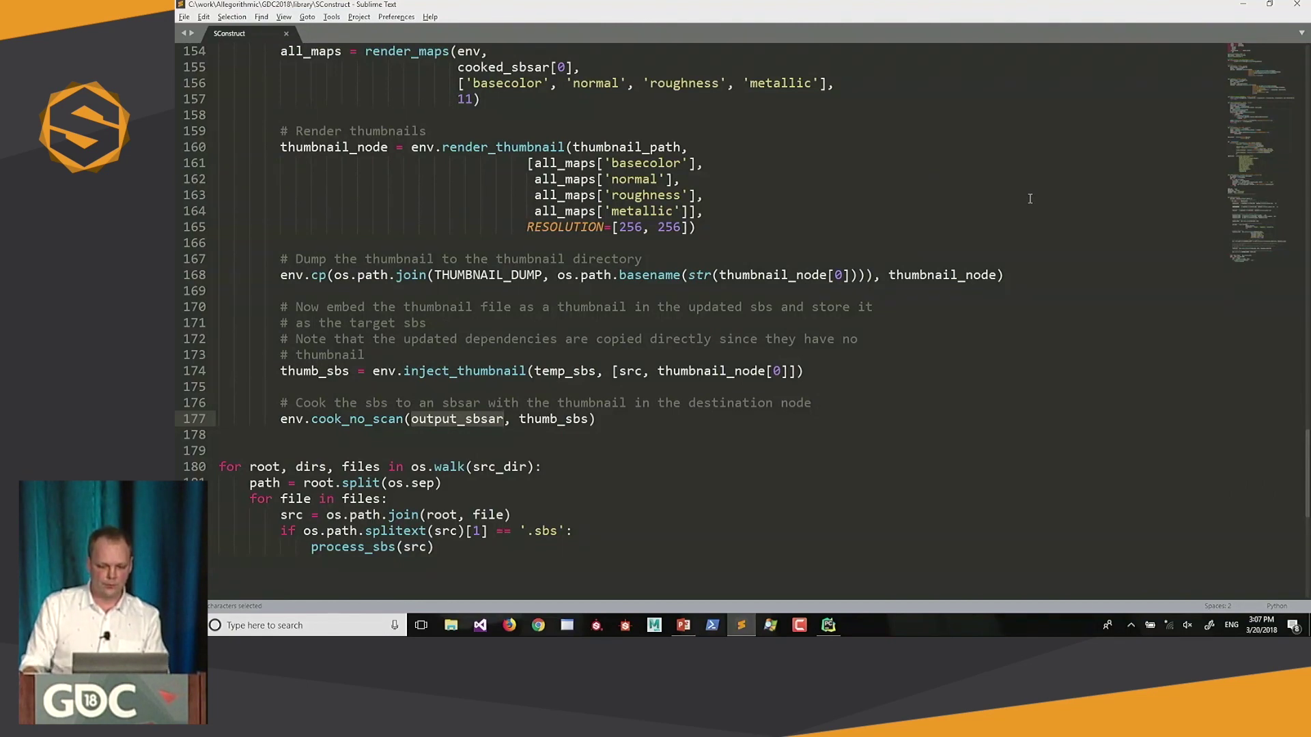
click(1296, 5)
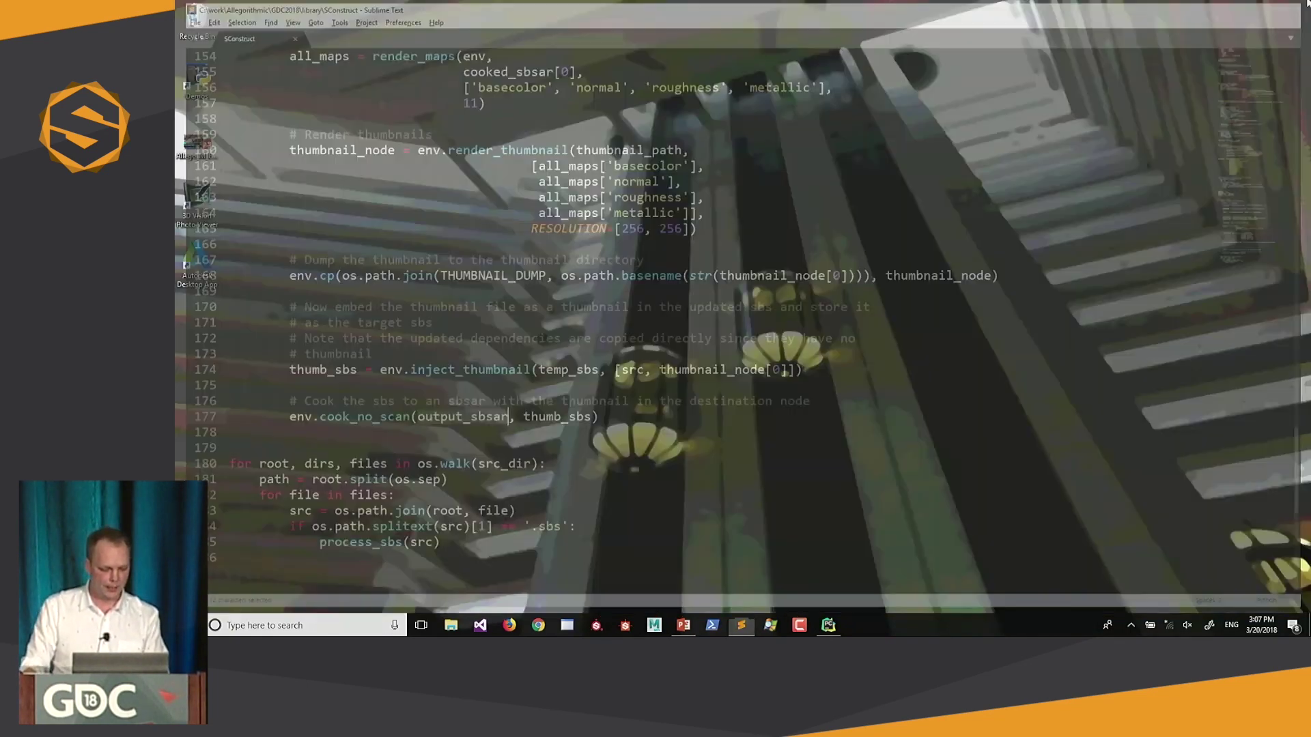
Step: Launch Autodesk Maya 2017 and close the License Borrowed notice
click(654, 625)
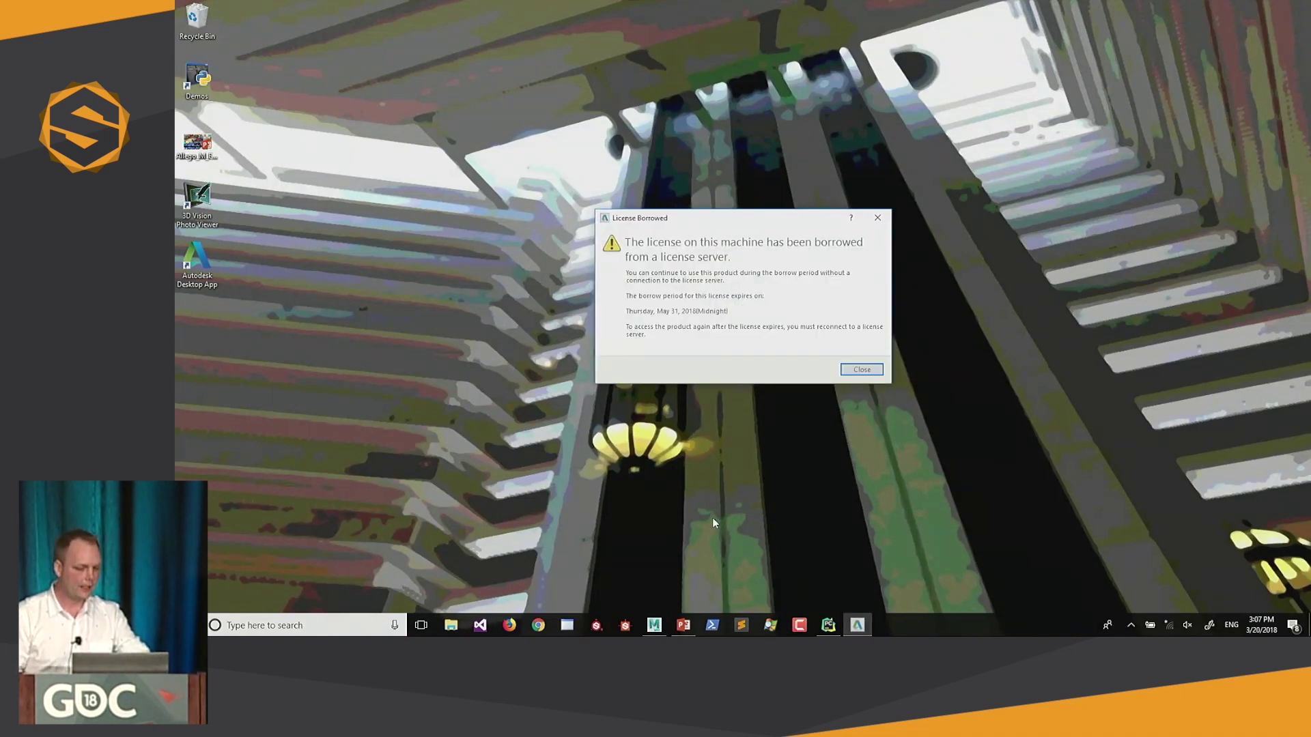
click(854, 372)
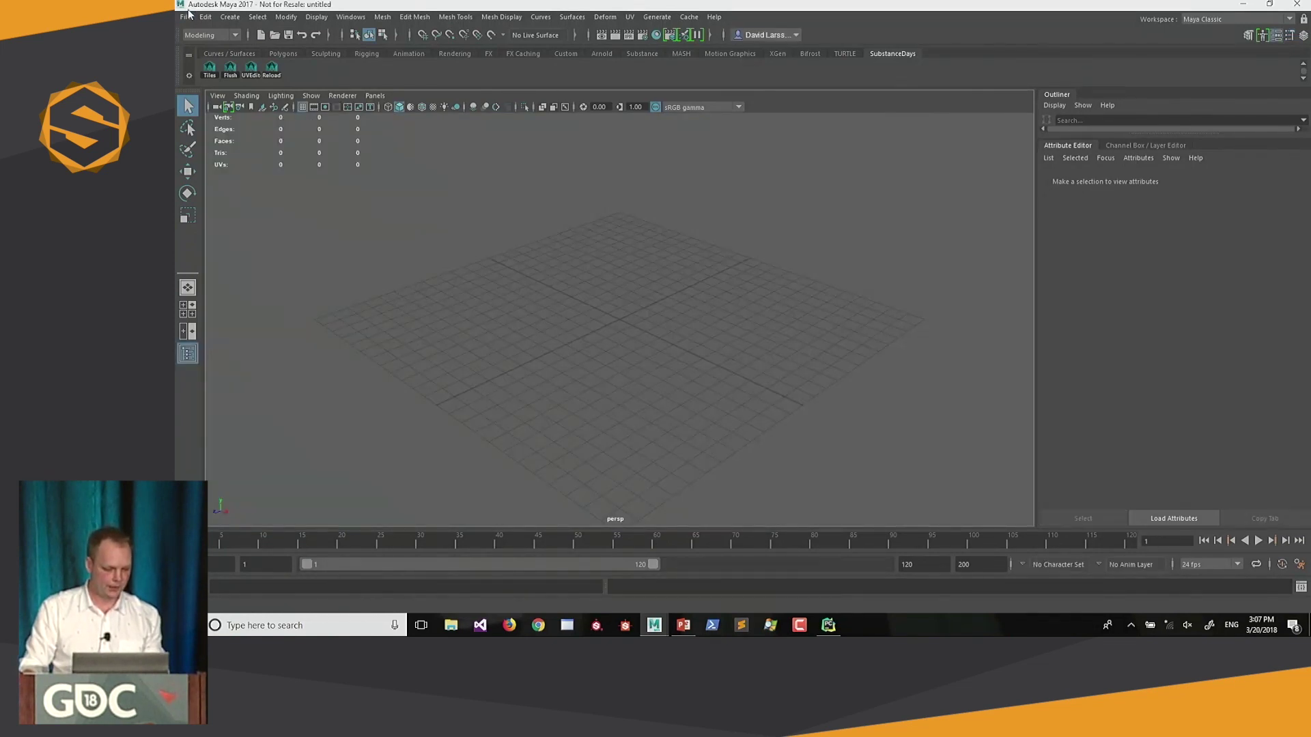
click(185, 19)
Step: Leave Maya's File menu, minimize PowerPoint, and open the GDC2018 folder in File Explorer
mouse_move(296, 358)
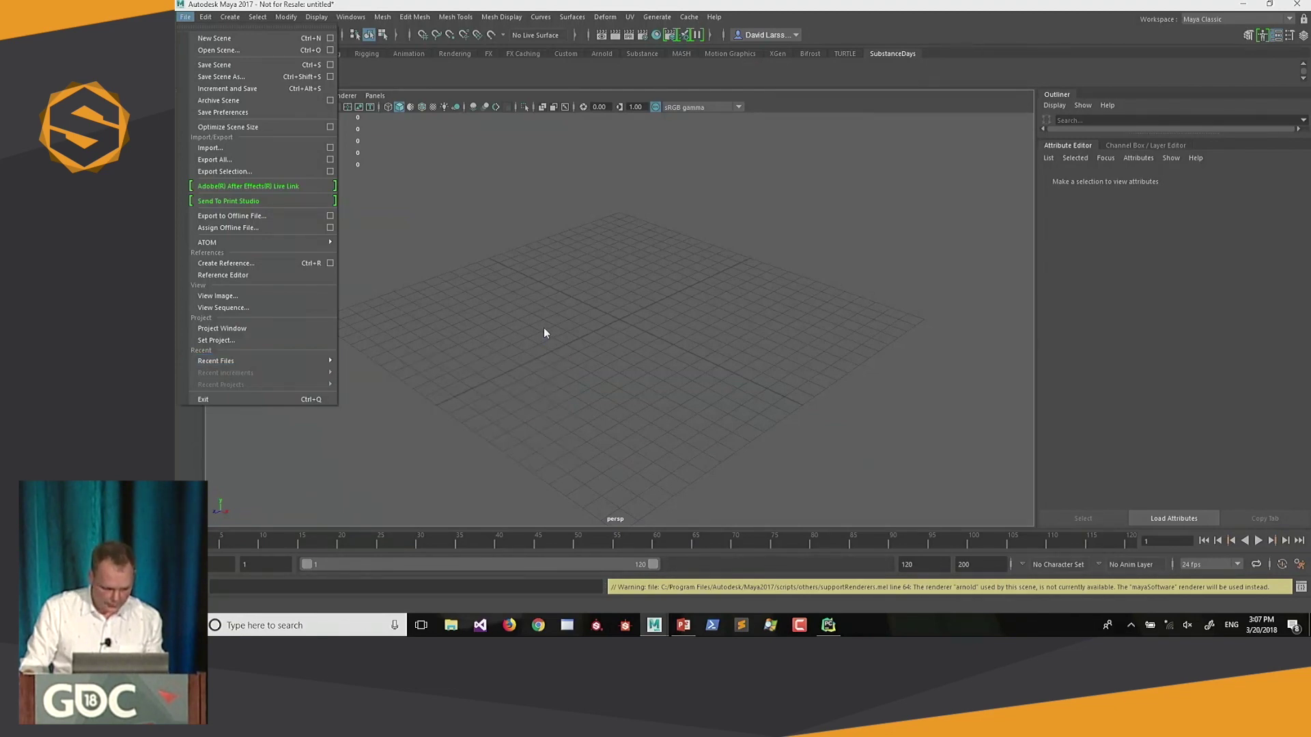
key(alt+Tab)
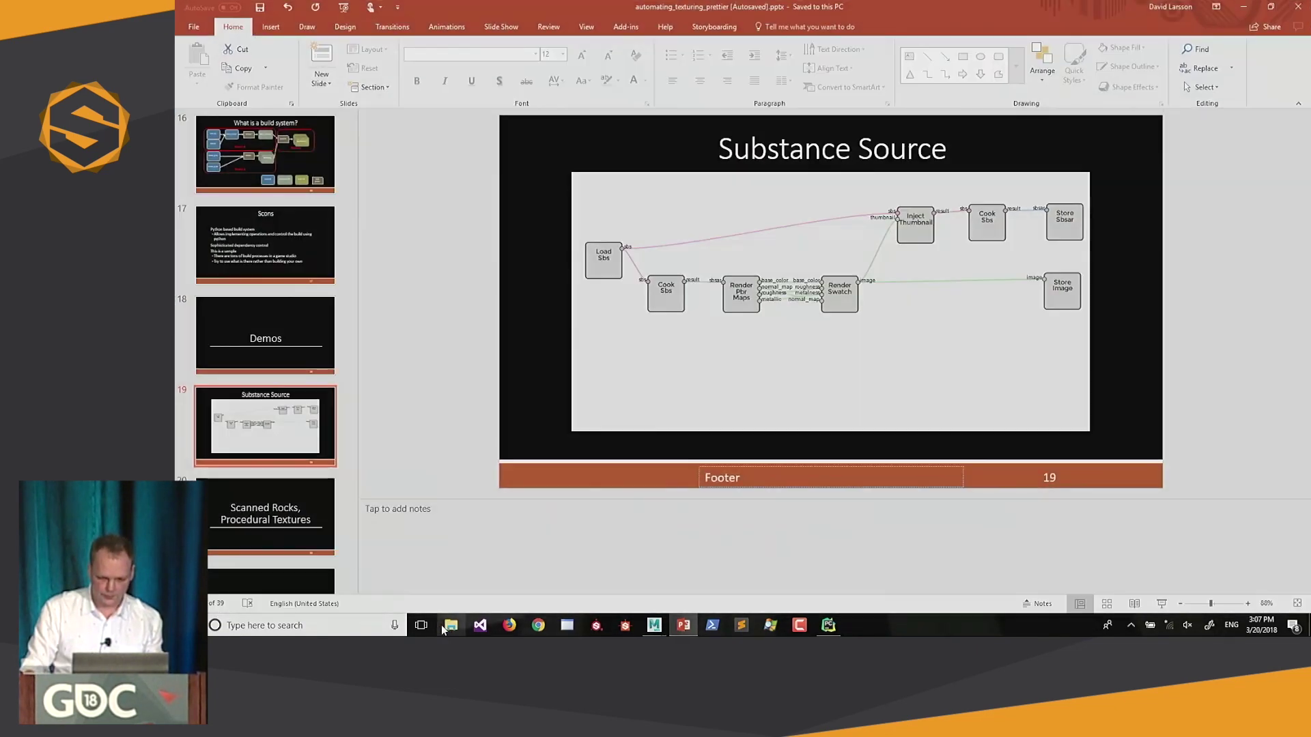
click(1244, 6)
key(alt+Tab)
key(alt+Tab)
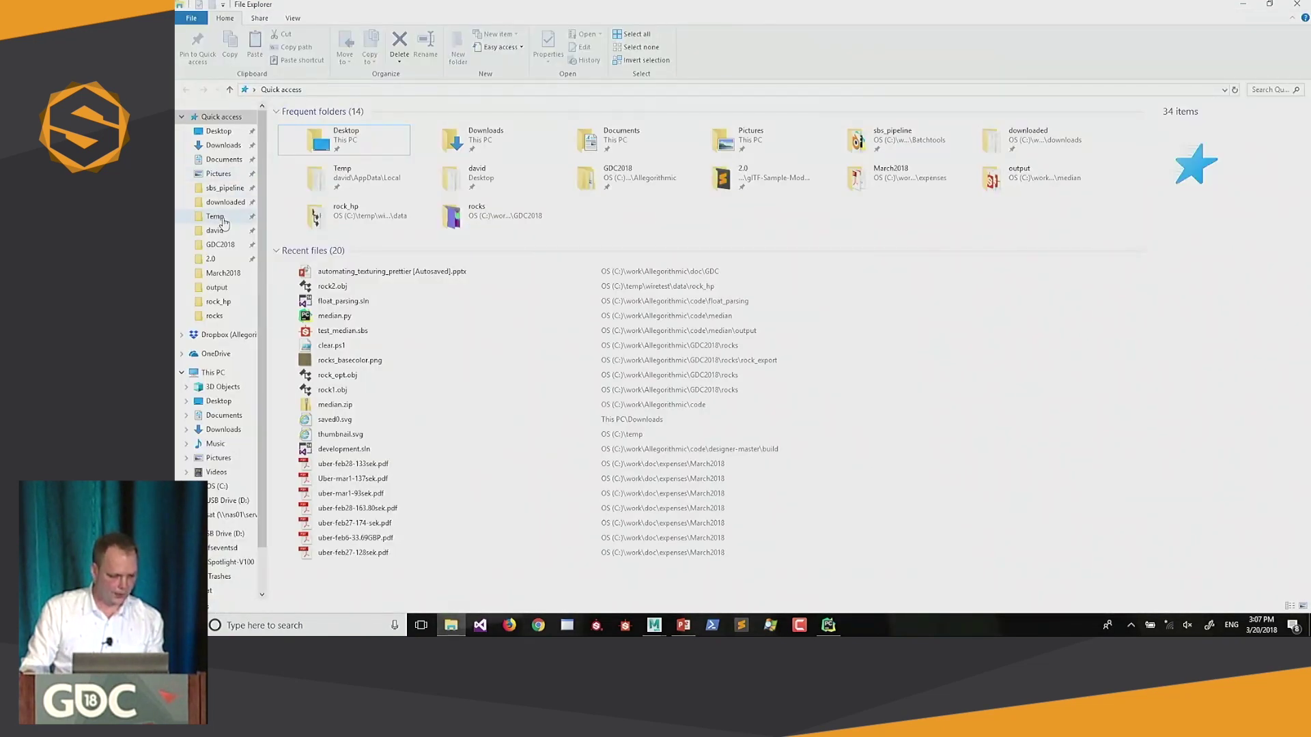
click(220, 244)
Step: Open the rocks folder and drag allrocks.mb into the Maya viewport to import it
double_click(305, 139)
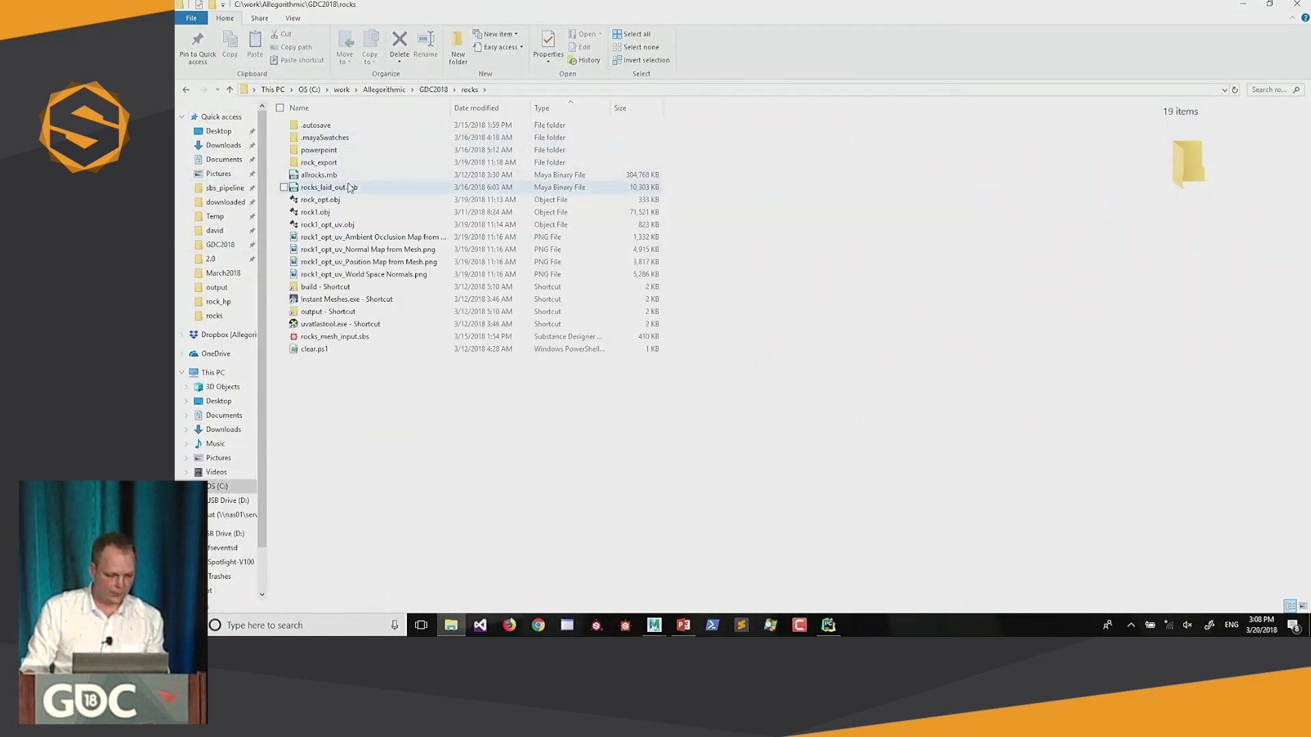
click(327, 178)
drag(327, 178, 616, 351)
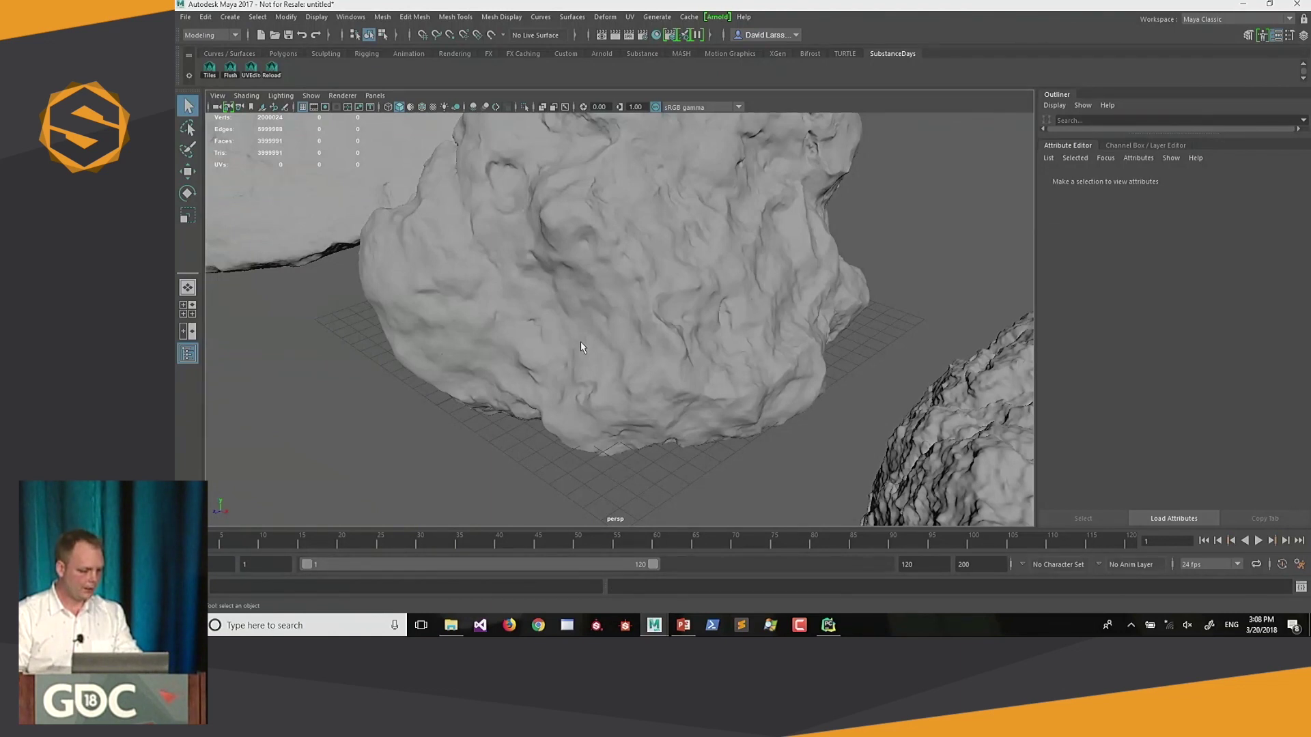
Step: Orbit to a level view and select each of the five rocks in turn
alt+drag(580, 346, 457, 326)
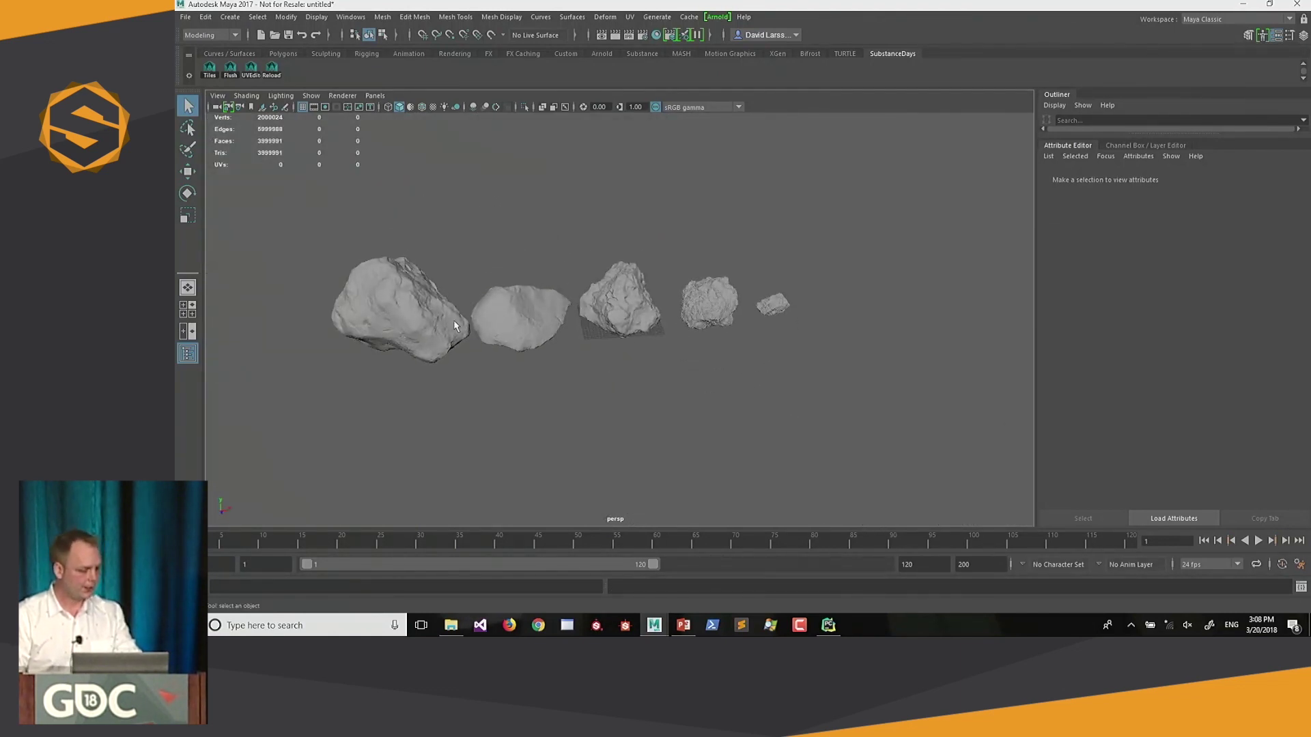
click(430, 324)
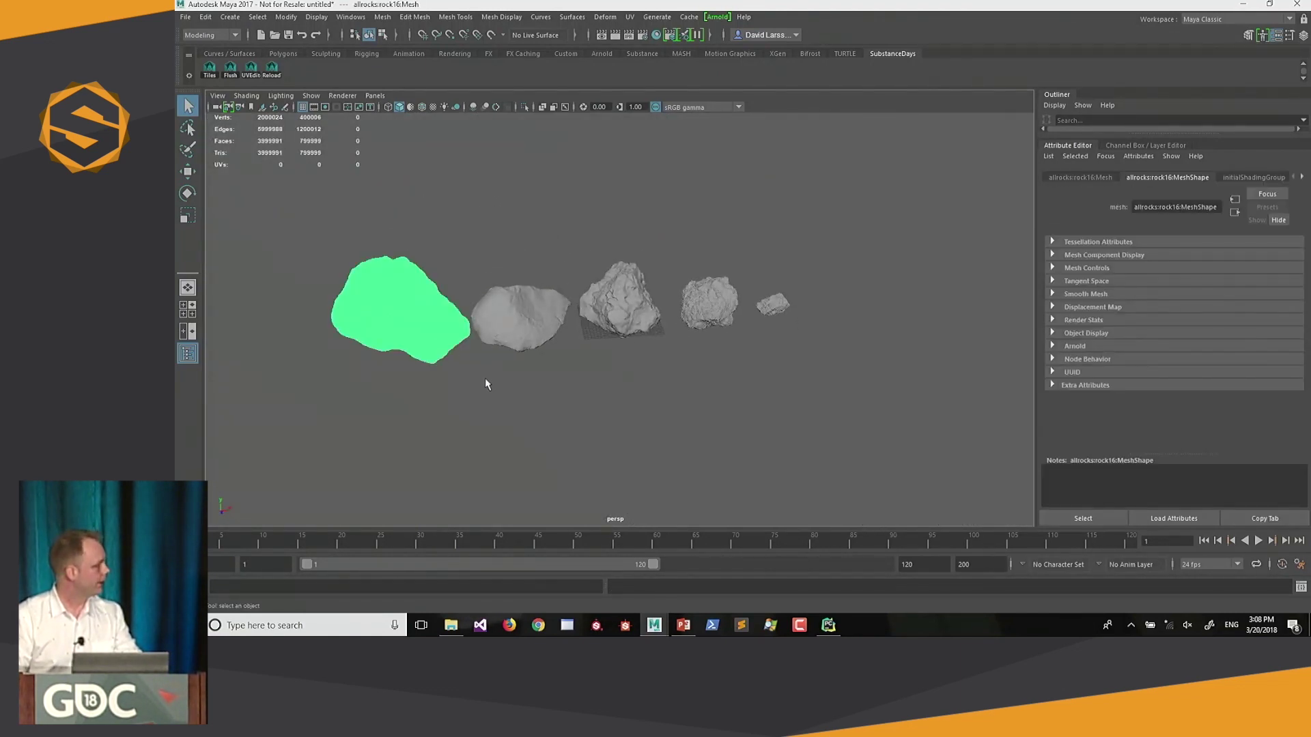
click(526, 320)
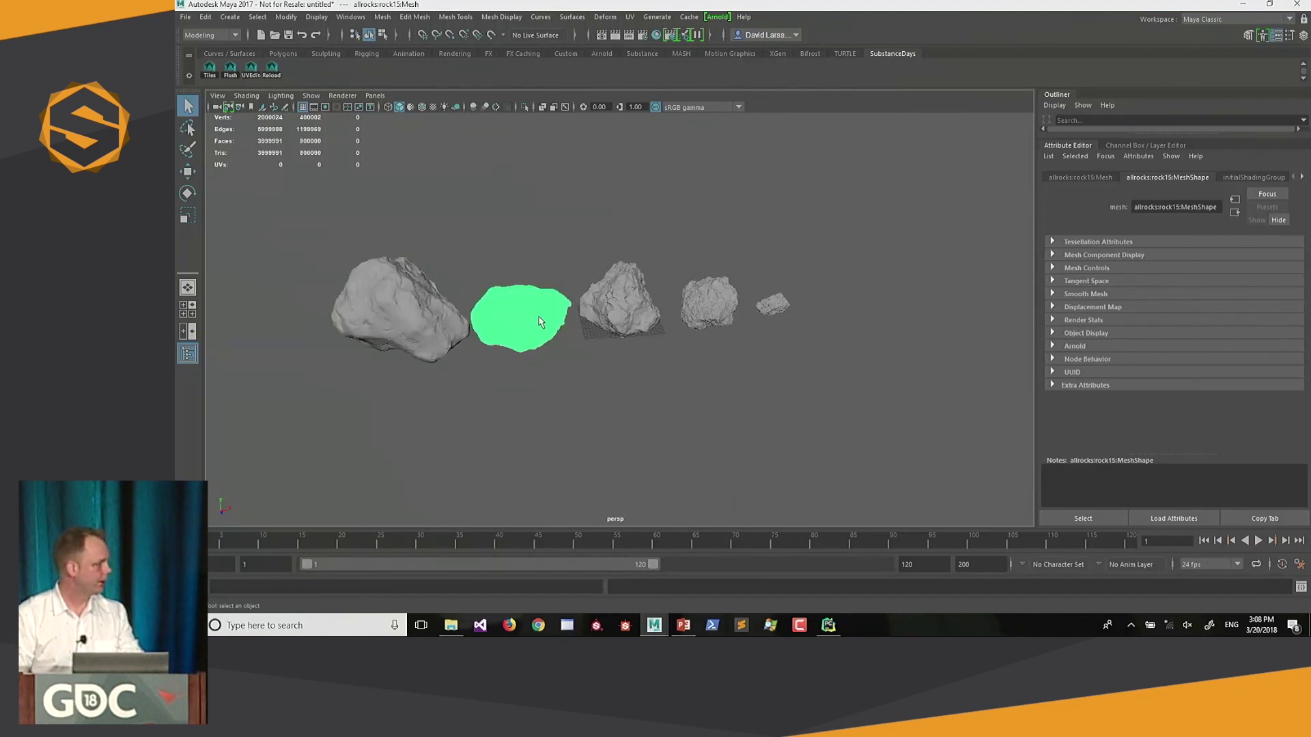
click(613, 323)
click(693, 319)
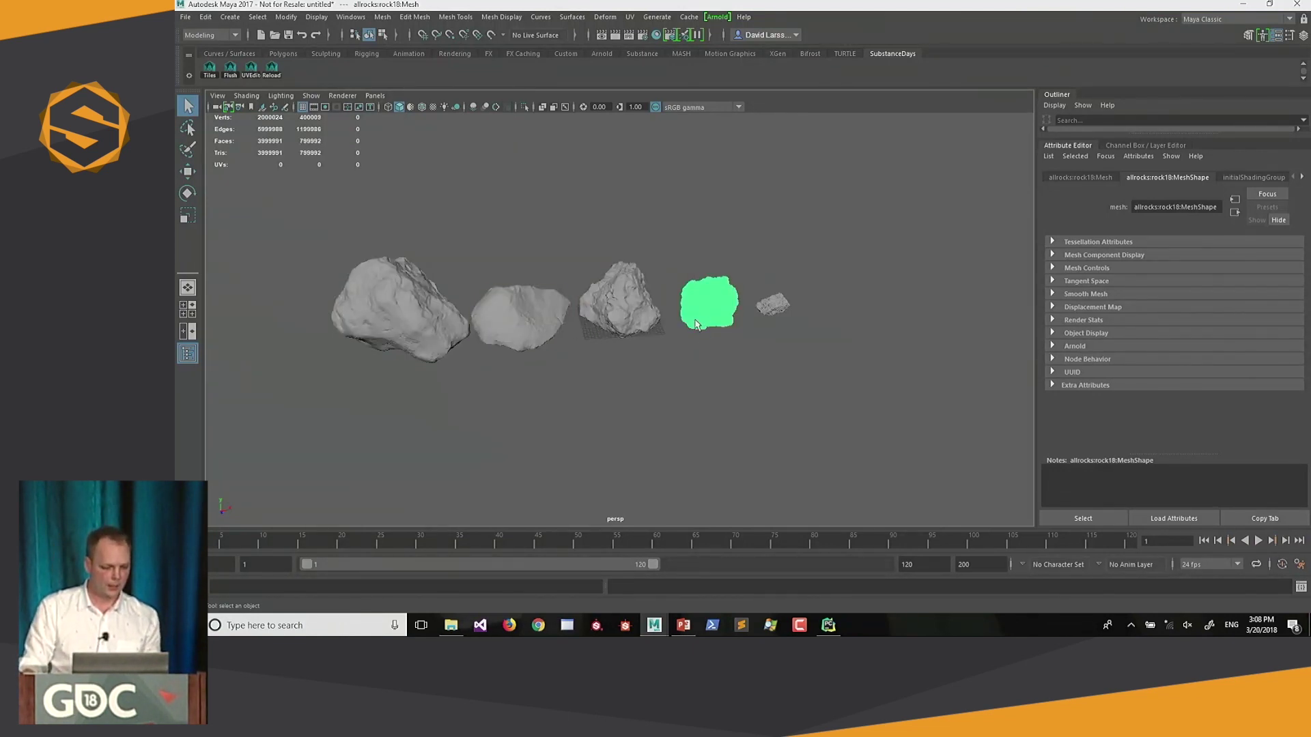
click(762, 310)
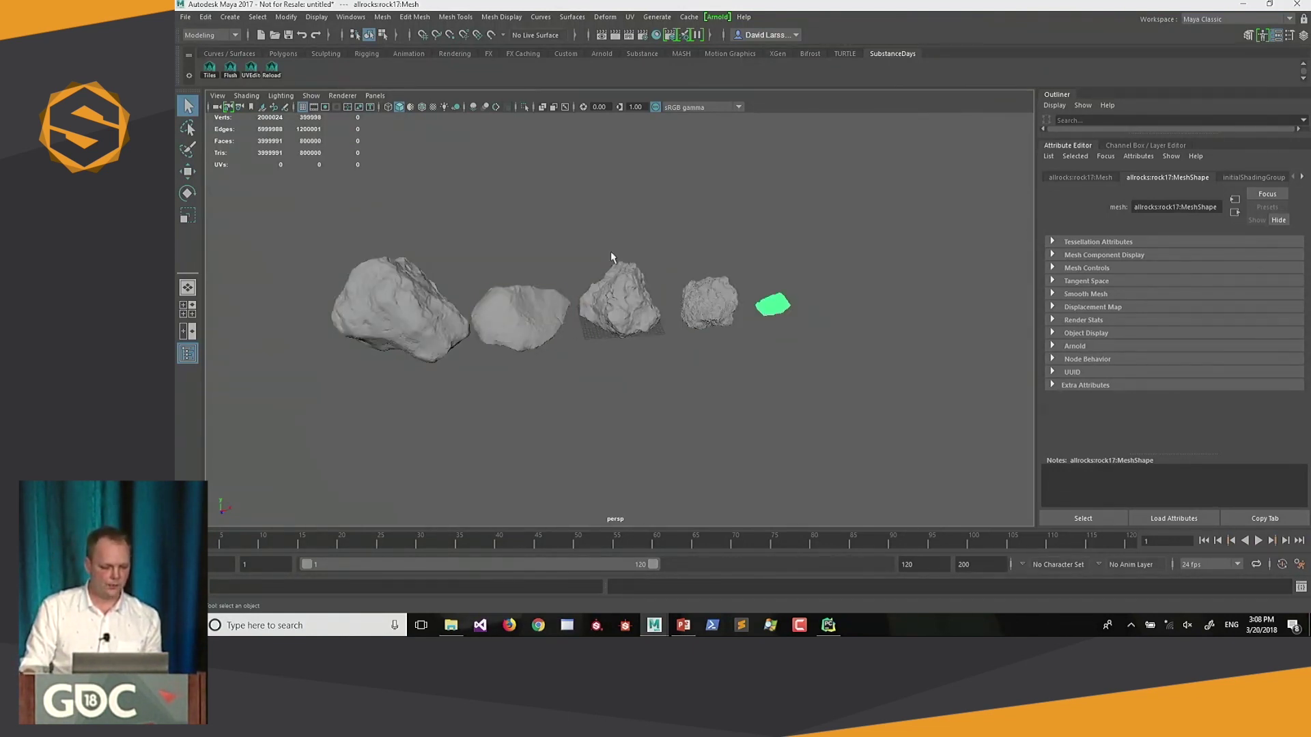
Step: Check the small rock in the UV Editor, close it, deselect, and return to File Explorer
click(630, 16)
click(646, 29)
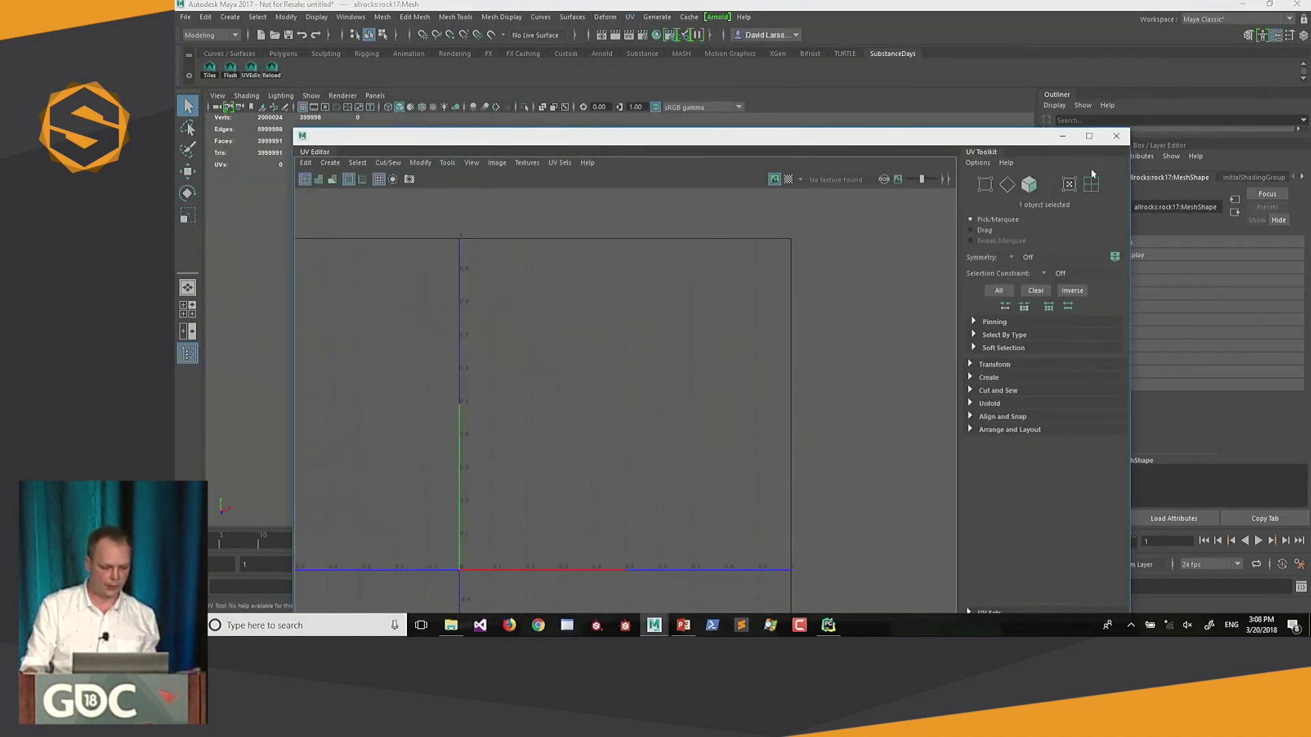
click(1116, 135)
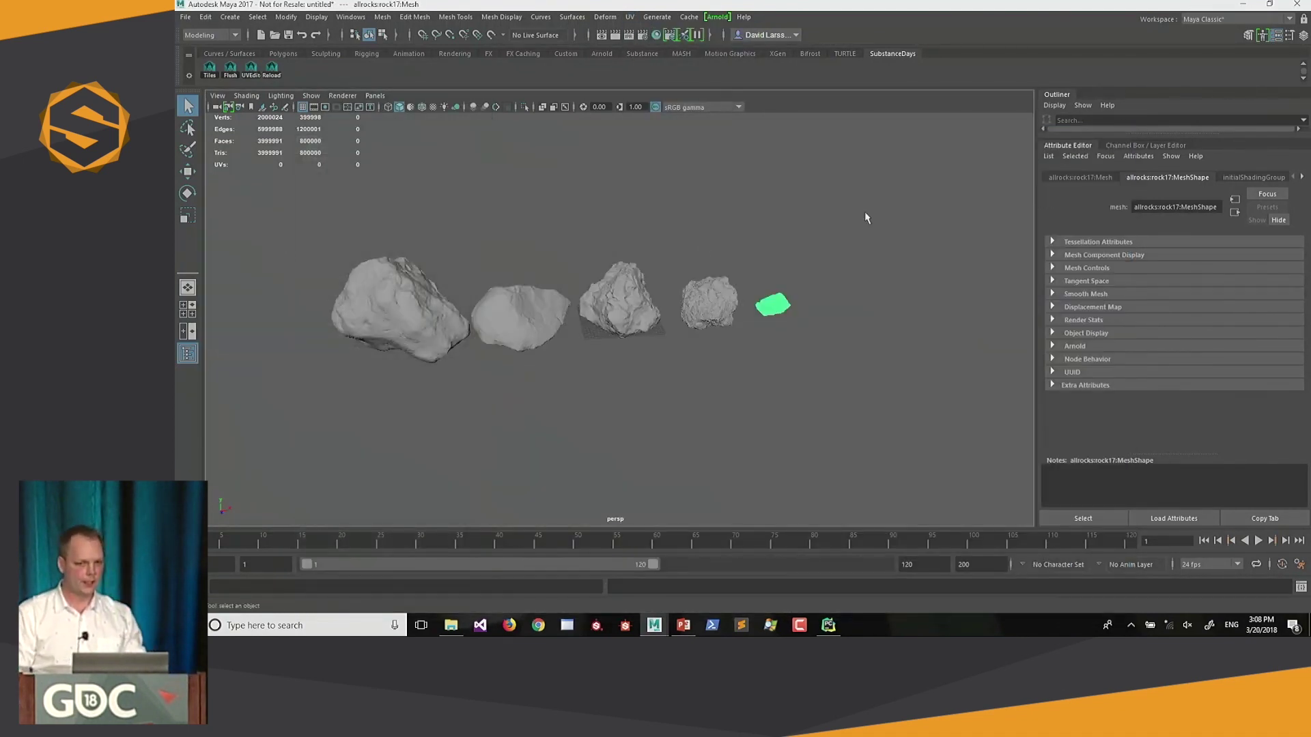
click(687, 239)
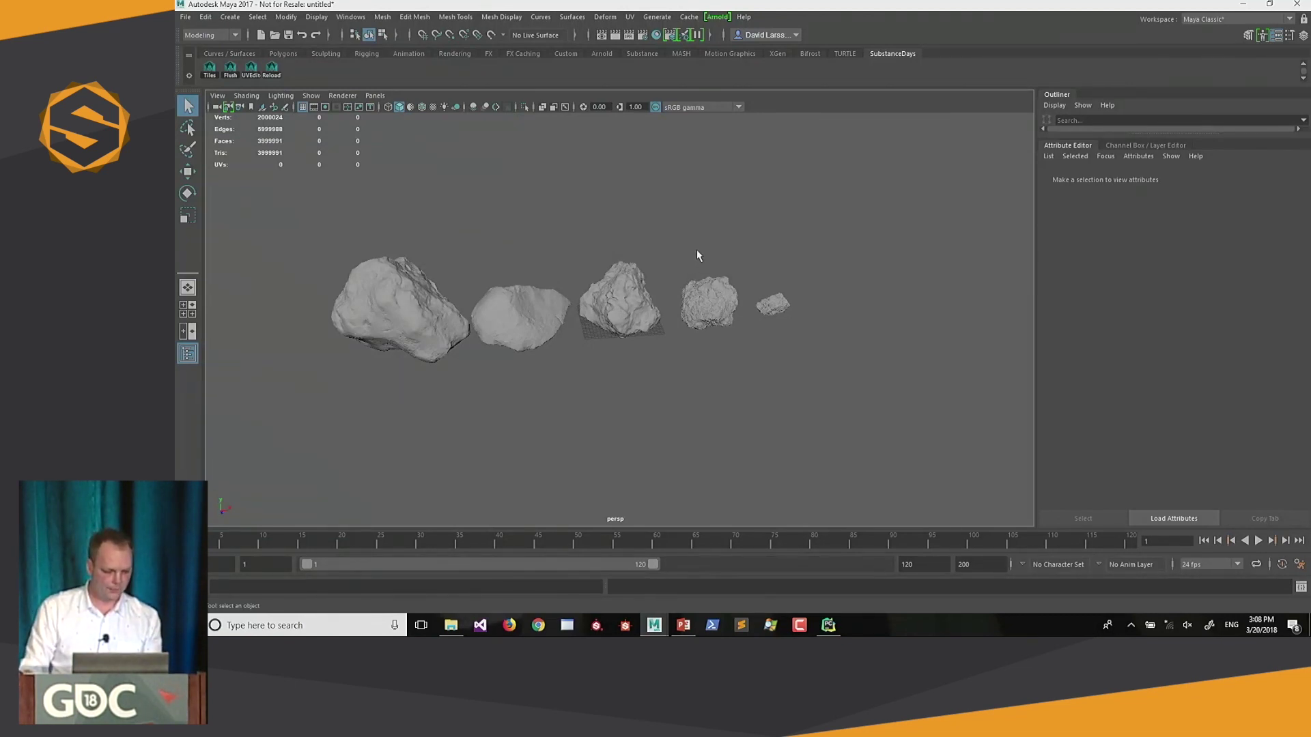
key(alt+Tab)
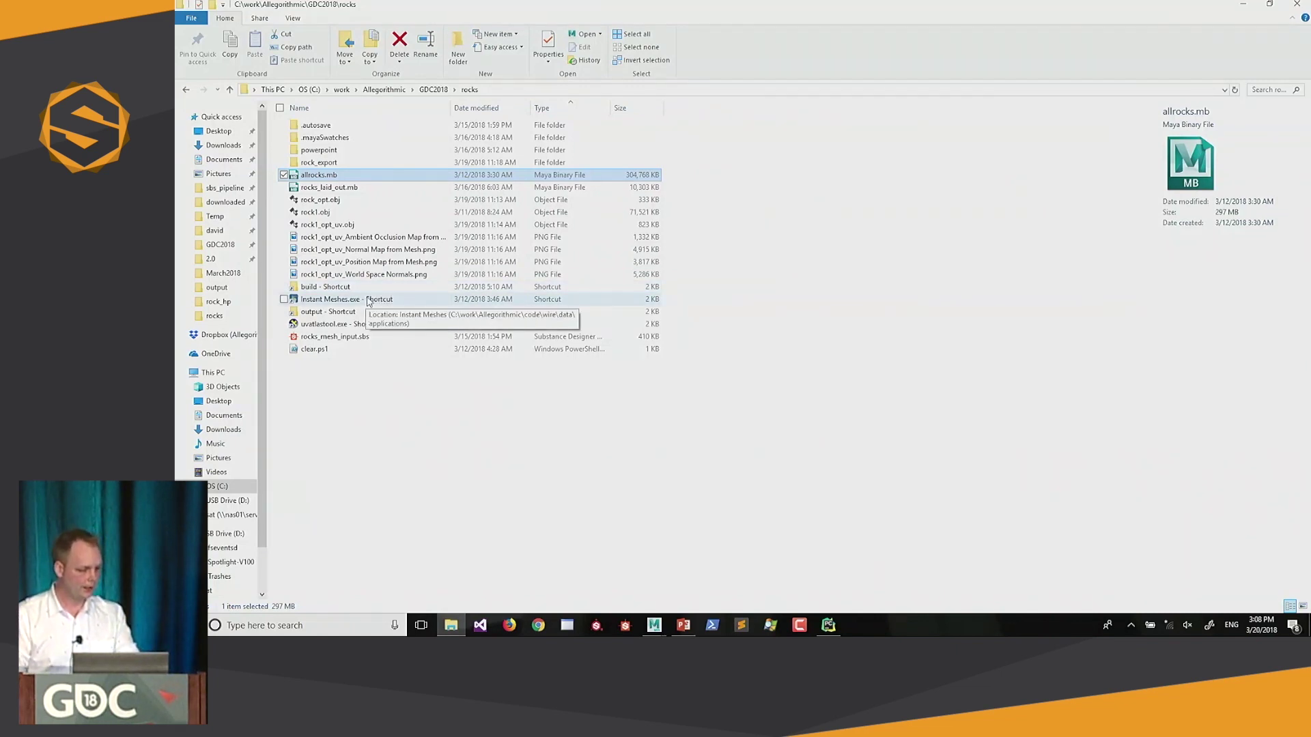
Step: Launch Instant Meshes and open the rock1.obj scan
double_click(368, 301)
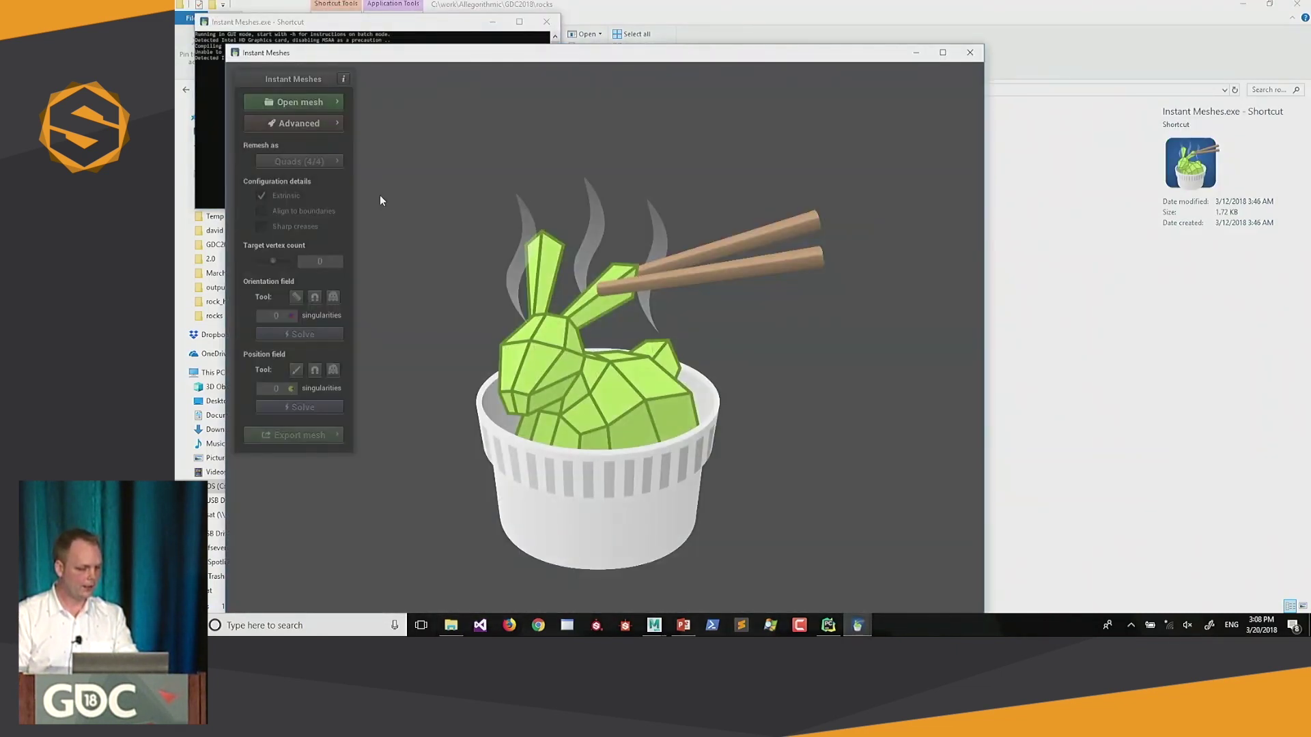
click(333, 102)
click(375, 112)
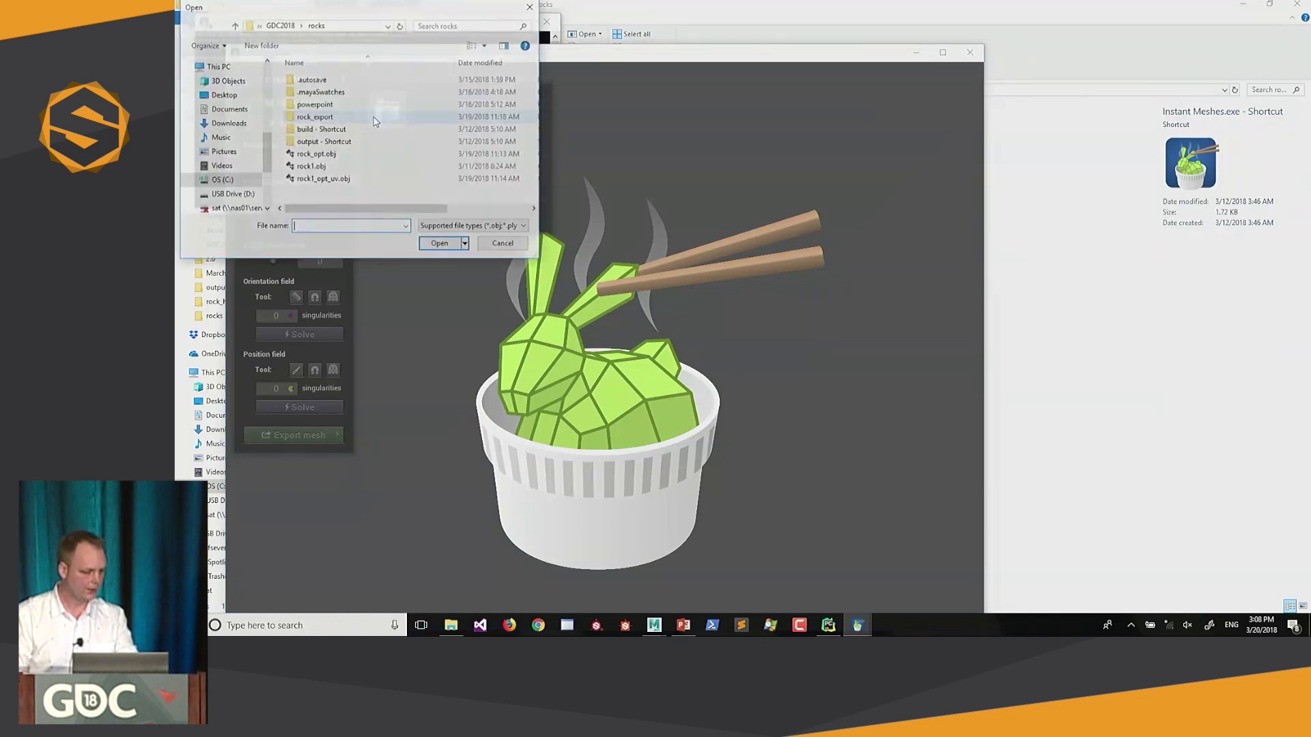
double_click(325, 166)
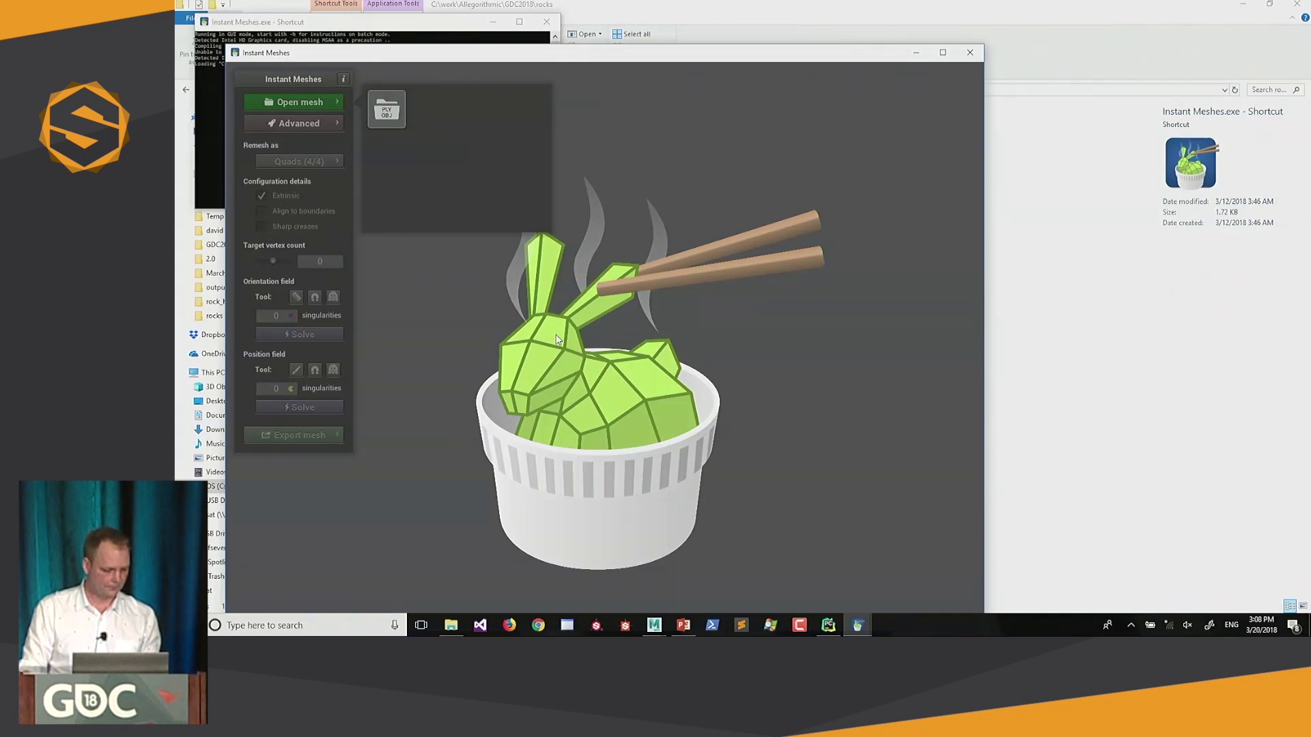
drag(534, 304, 270, 261)
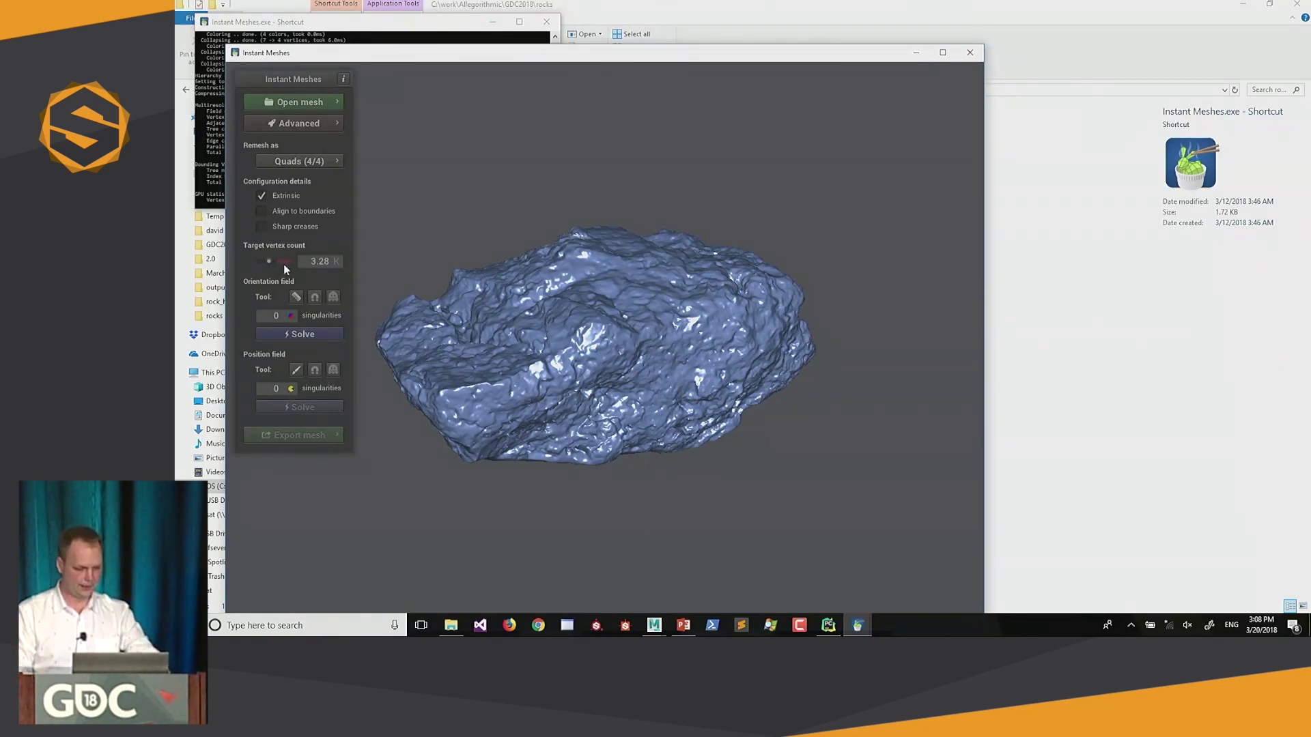
Step: Solve the orientation and position fields and extract the quad mesh of the rock
click(296, 333)
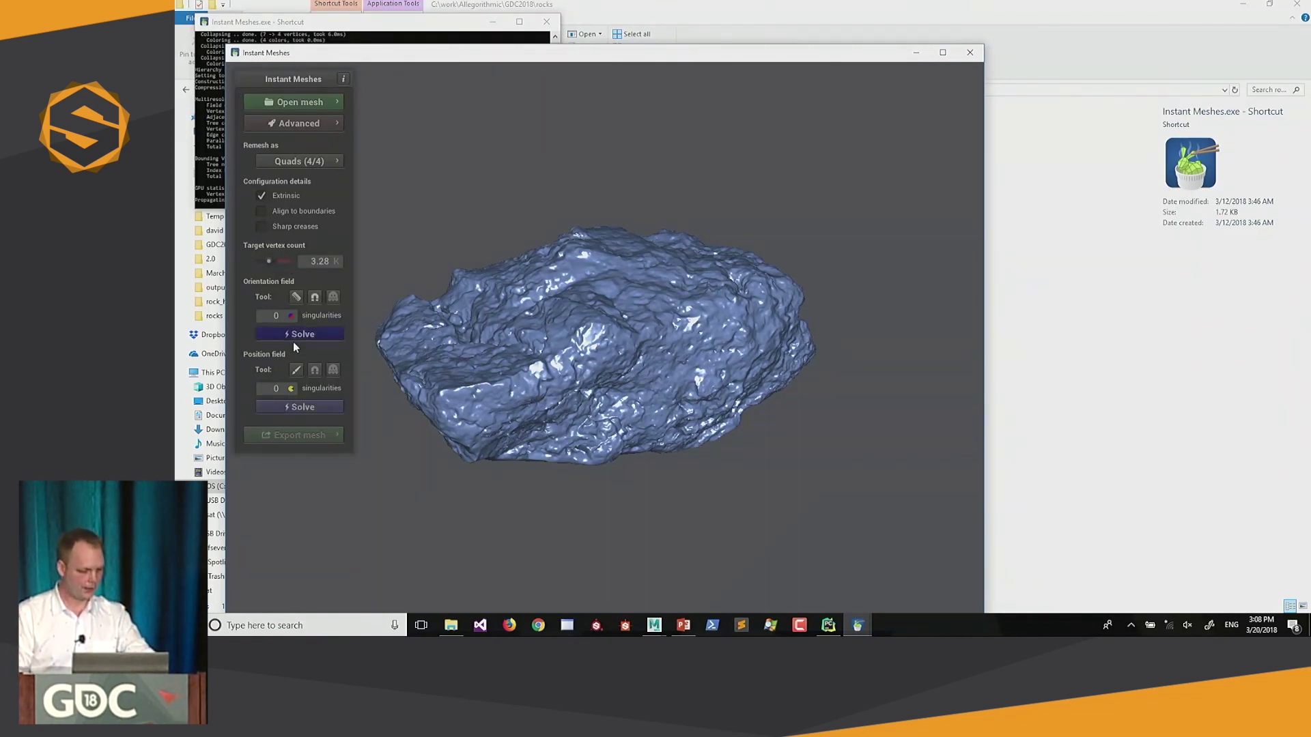
click(304, 407)
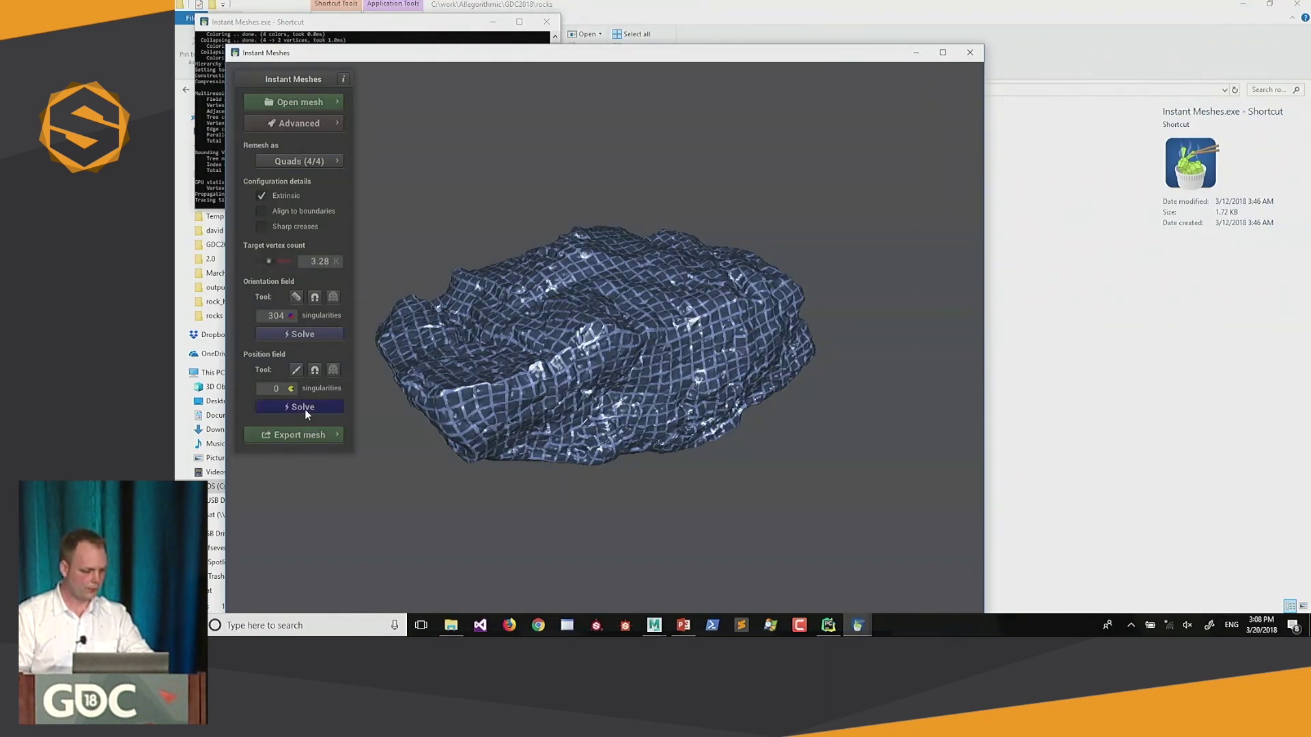
click(305, 433)
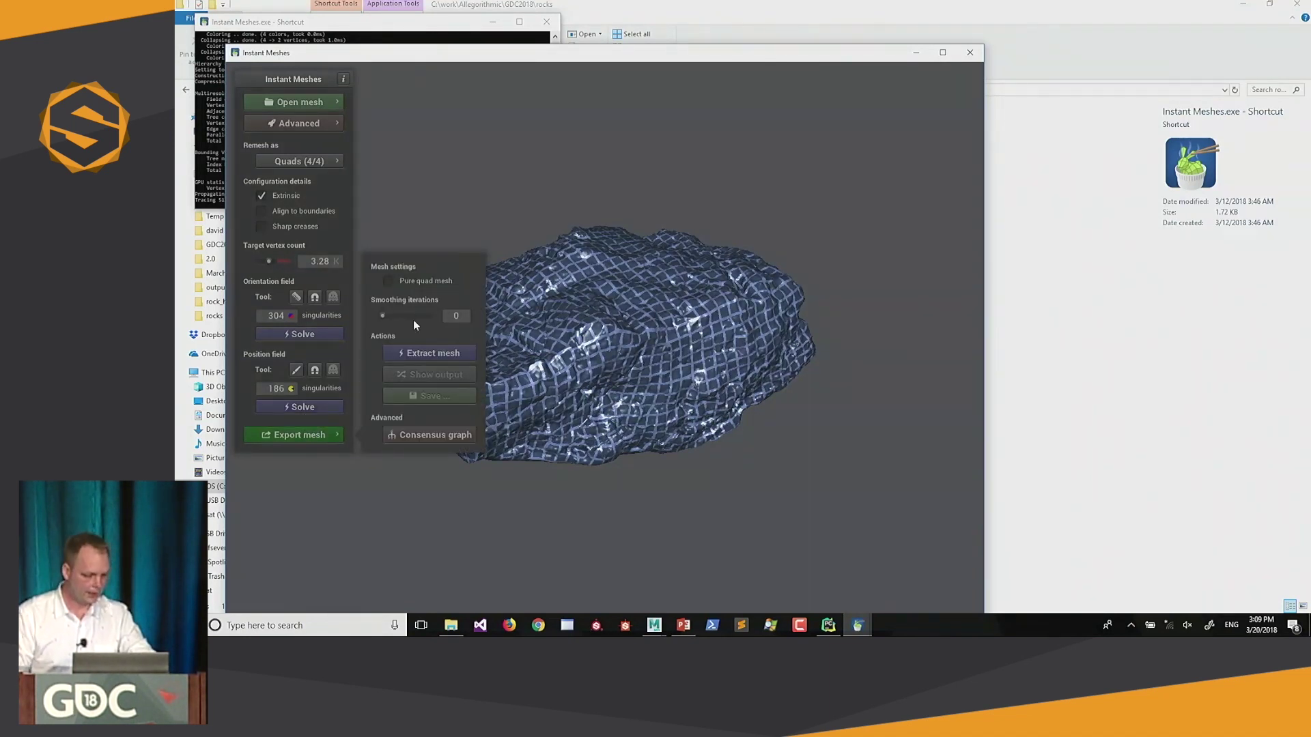
click(411, 352)
drag(667, 345, 678, 373)
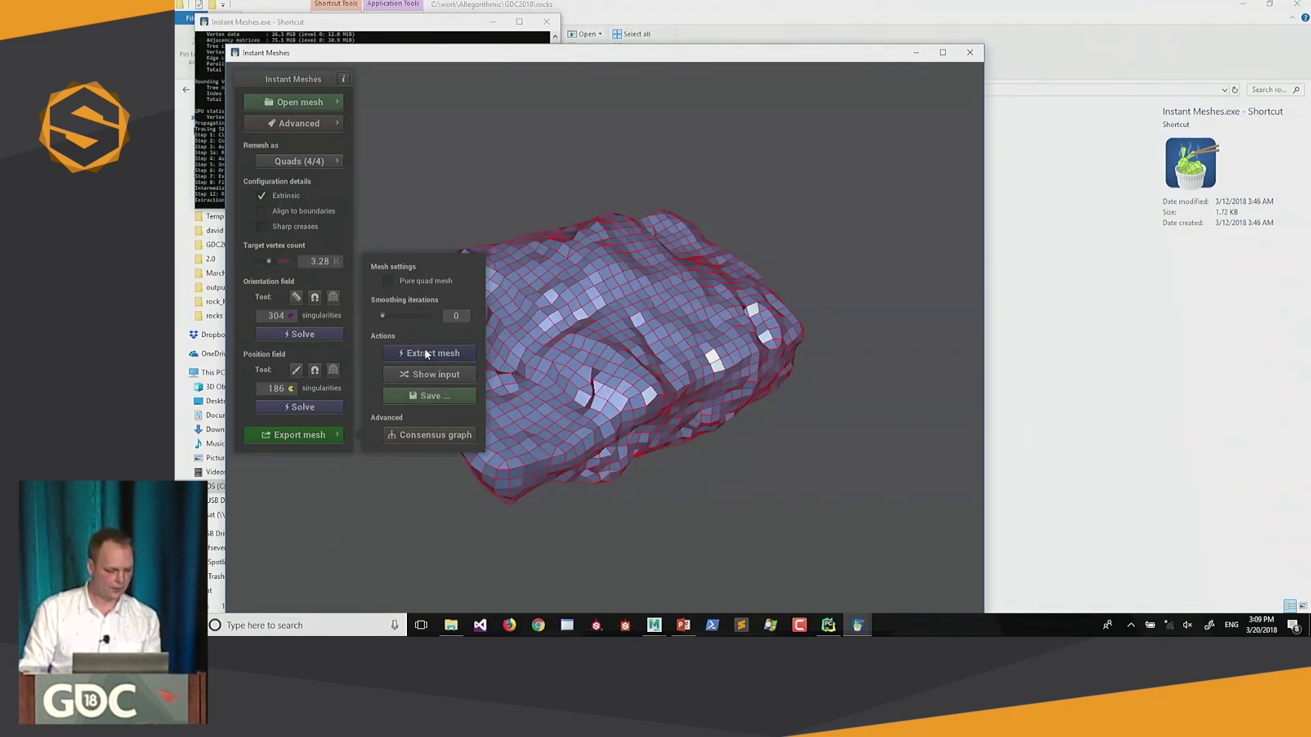
Step: Save the extracted quad mesh over the existing rock_opt.obj
click(436, 396)
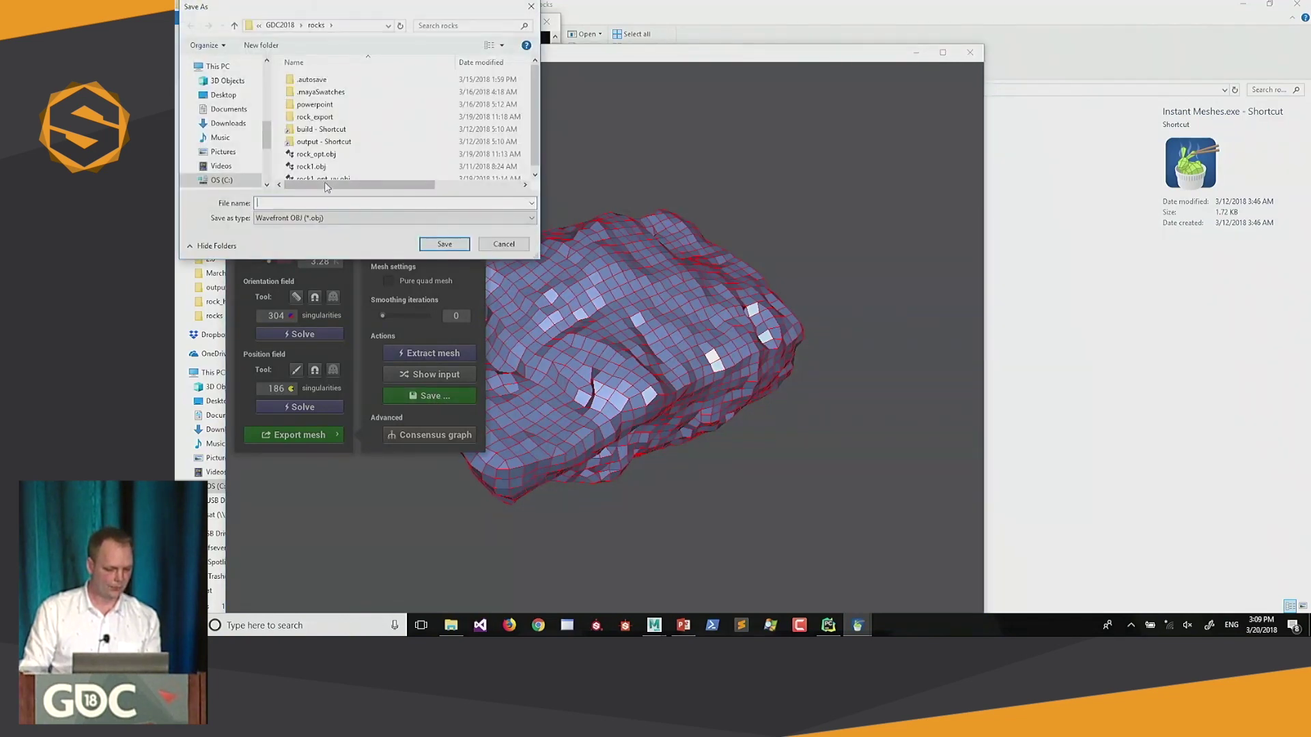
click(316, 148)
click(444, 244)
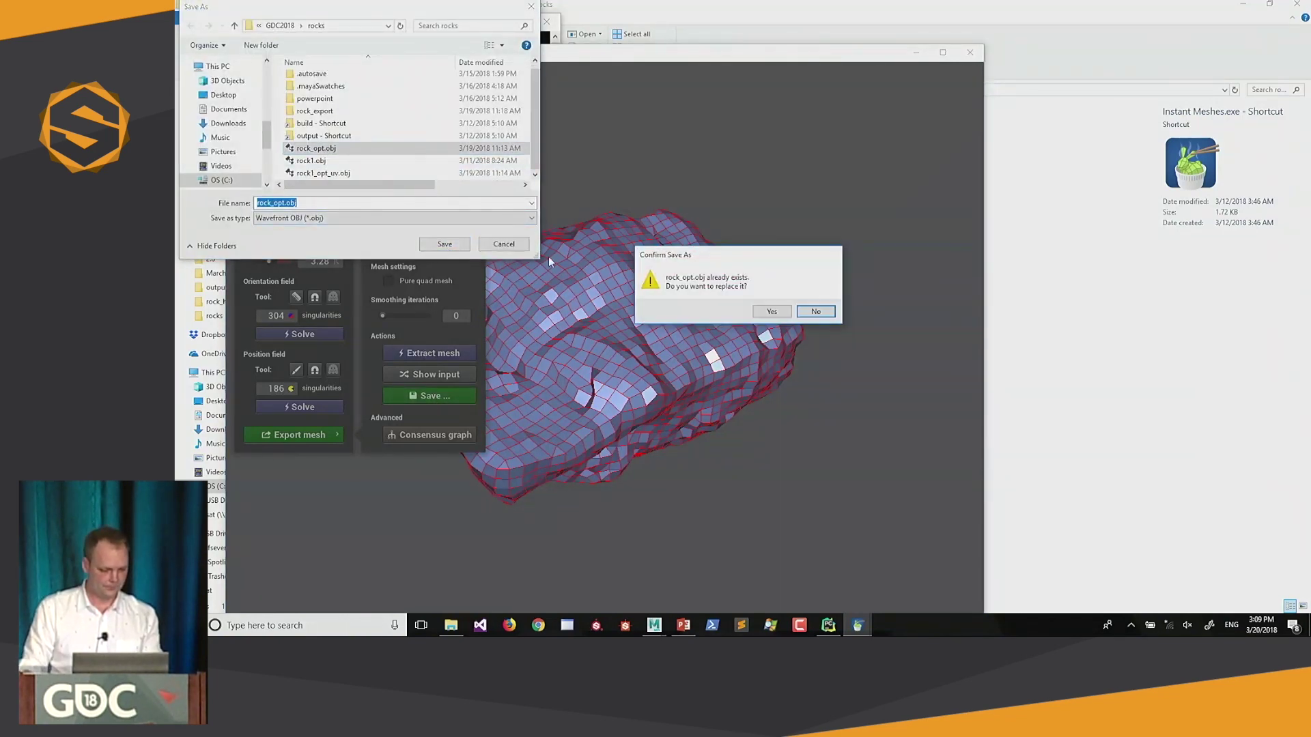
click(768, 311)
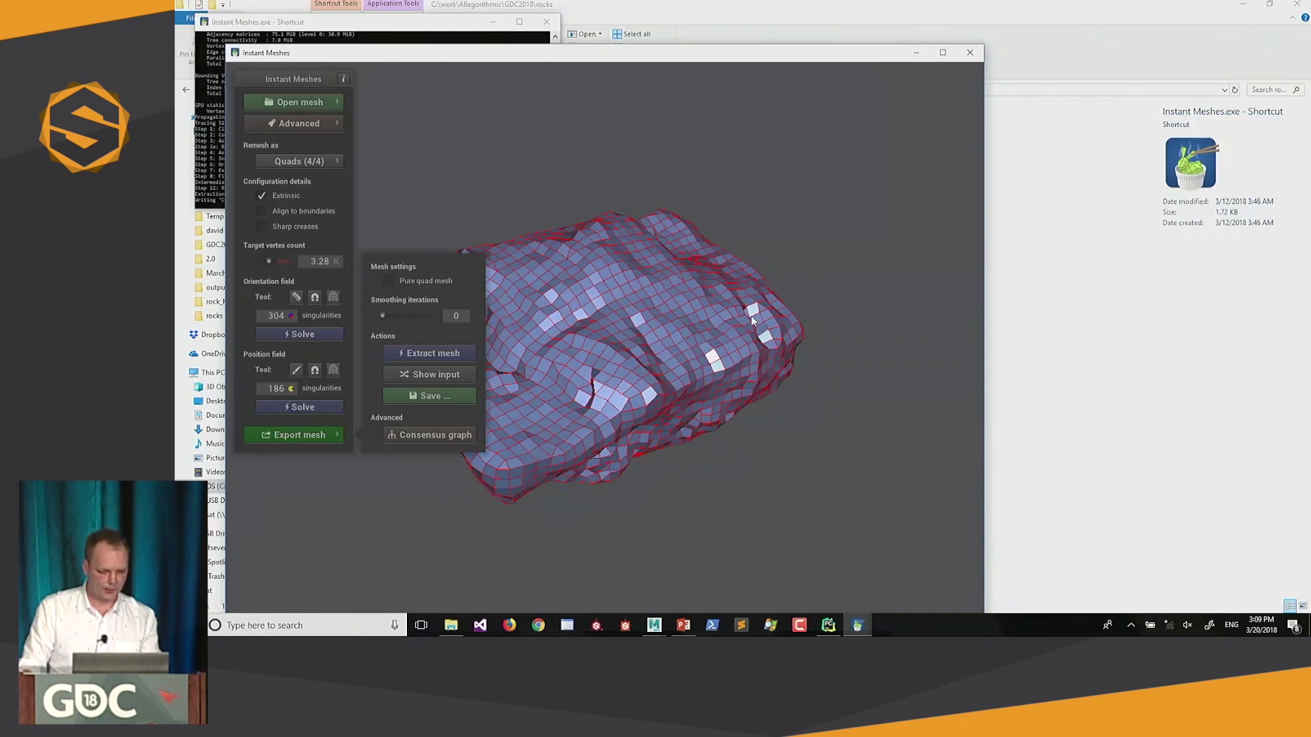
Step: Switch back to Maya and start a new scene from the File menu
key(alt+Tab)
key(alt+Tab)
key(alt+Tab)
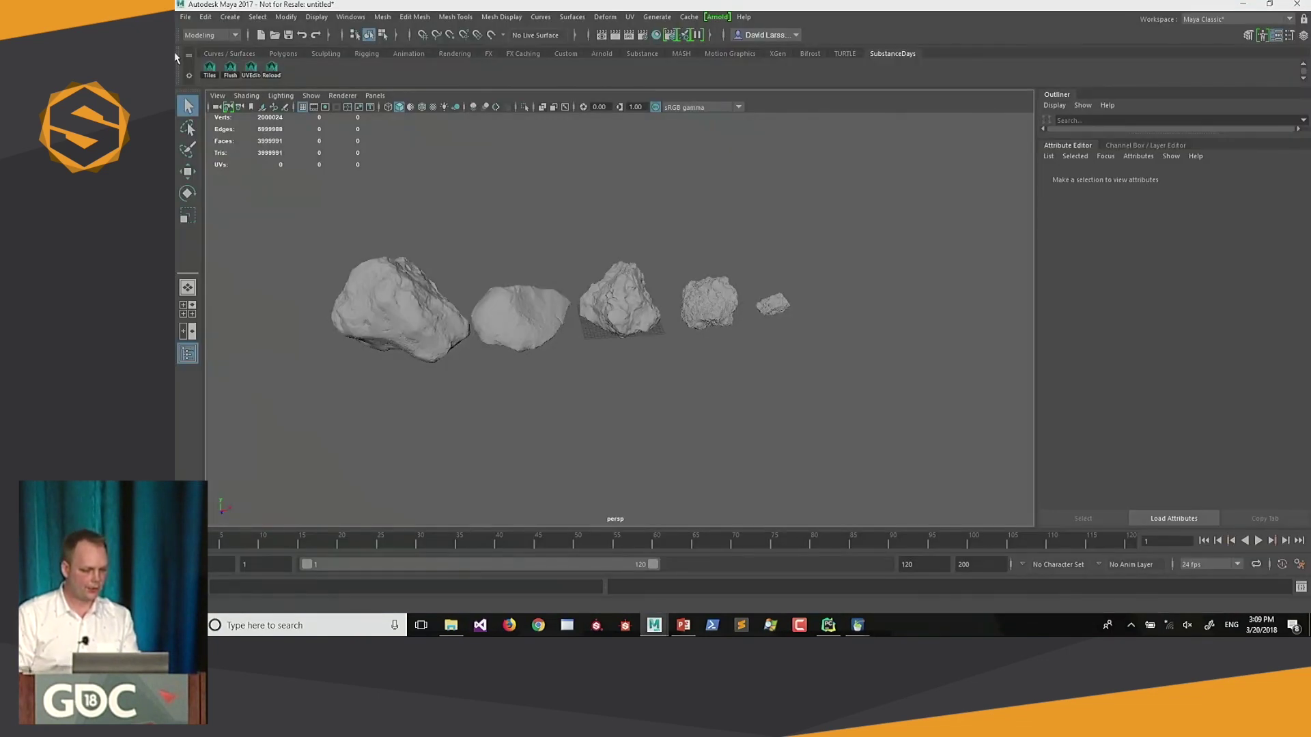
click(185, 17)
click(196, 31)
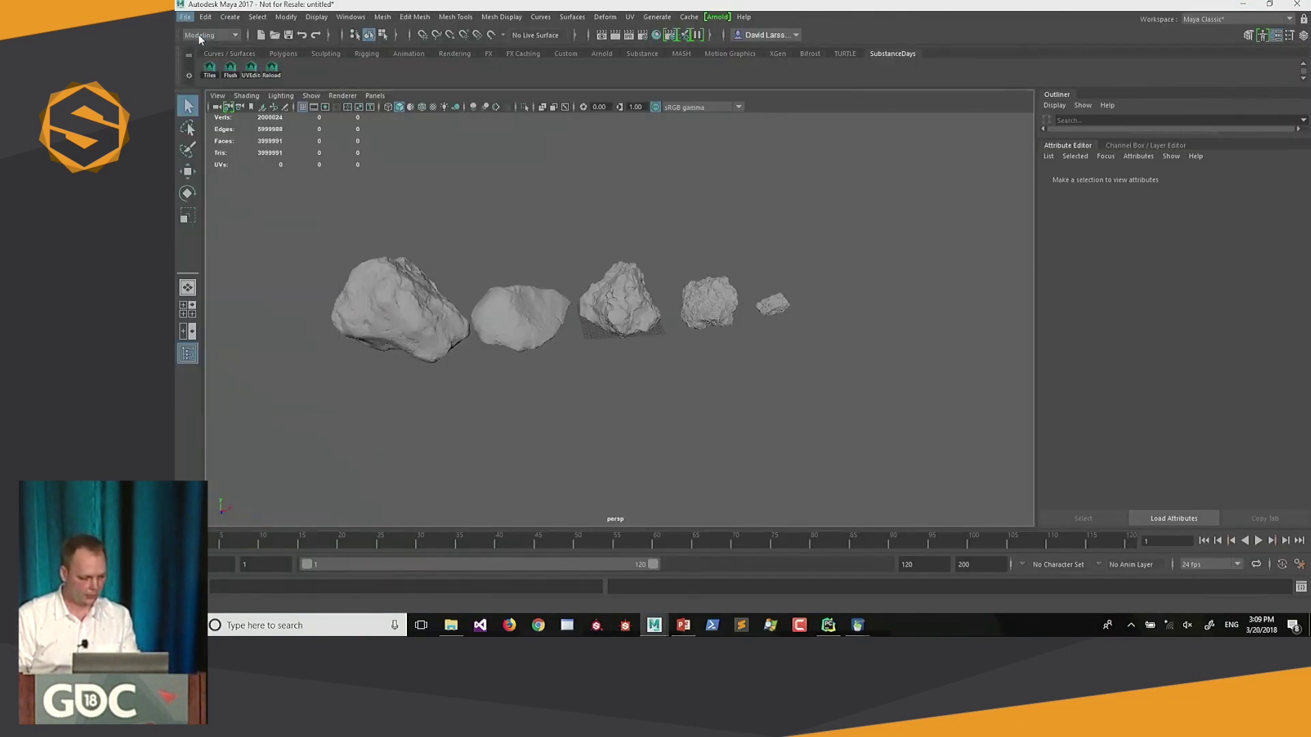